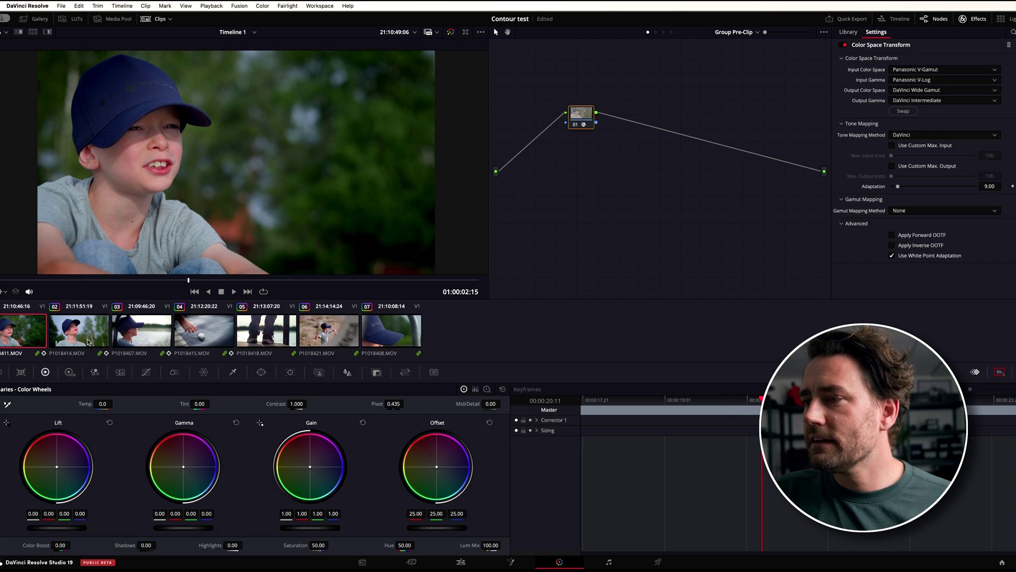
Select all clips in the timeline and assign them to the V-LOG group.
{"action": "left_click", "coordinate": [89, 341]}
{"action": "right_click", "coordinate": [94, 333]}
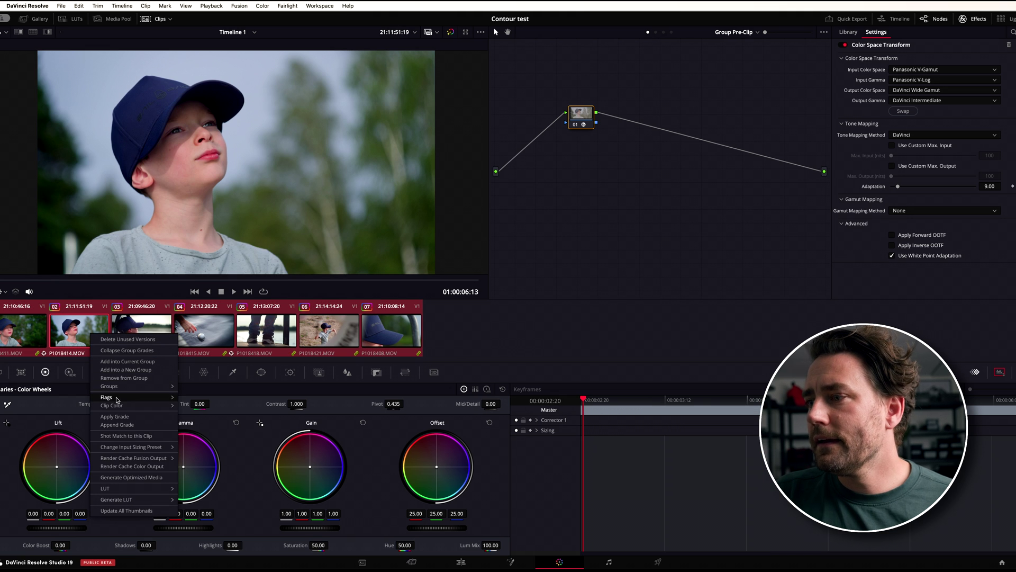
{"action": "mouse_move", "coordinate": [131, 387]}
{"action": "mouse_move", "coordinate": [203, 388]}
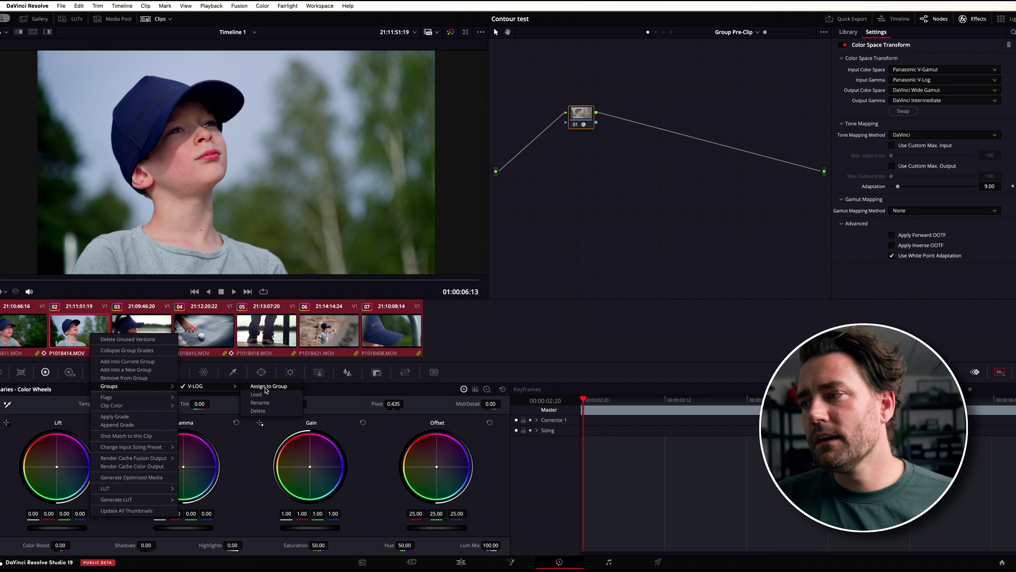
{"action": "left_click", "coordinate": [263, 389]}
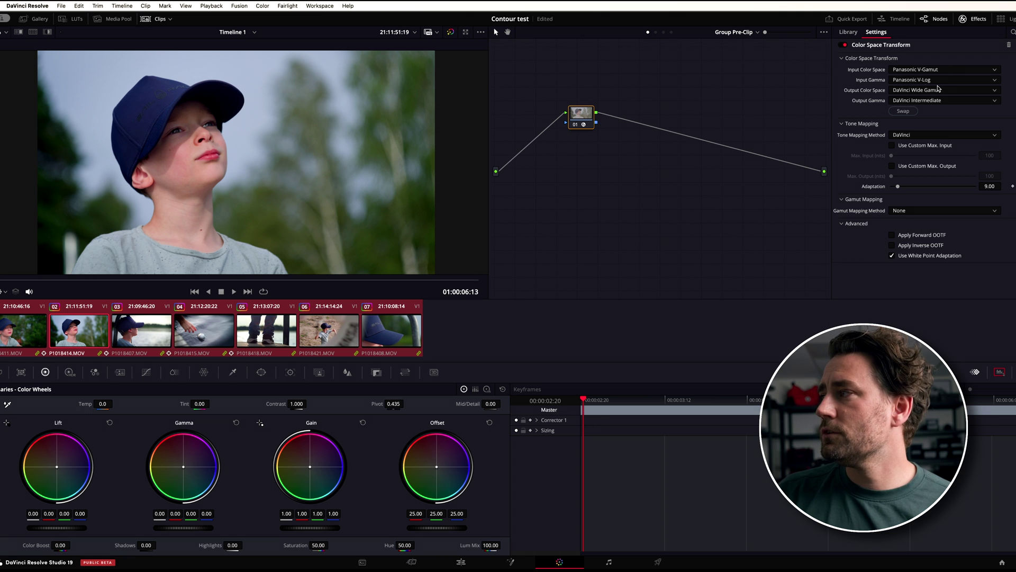
Set the output gamma of the timeline-level Color Space Transform node to Gamma 2.4.
{"action": "left_click", "coordinate": [672, 32]}
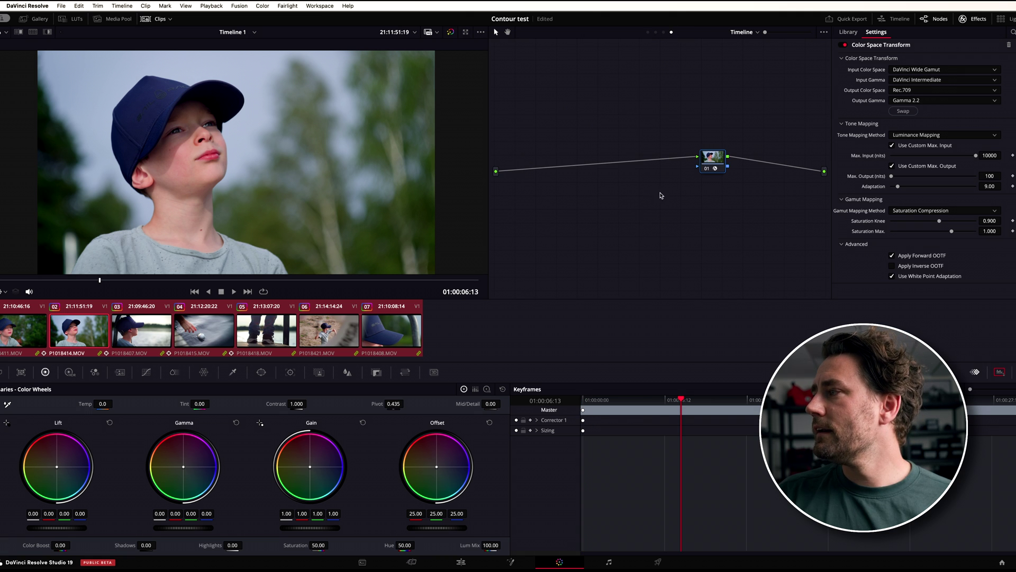
{"action": "left_click_drag", "start_coordinate": [712, 162], "coordinate": [689, 157]}
{"action": "left_click", "coordinate": [918, 102]}
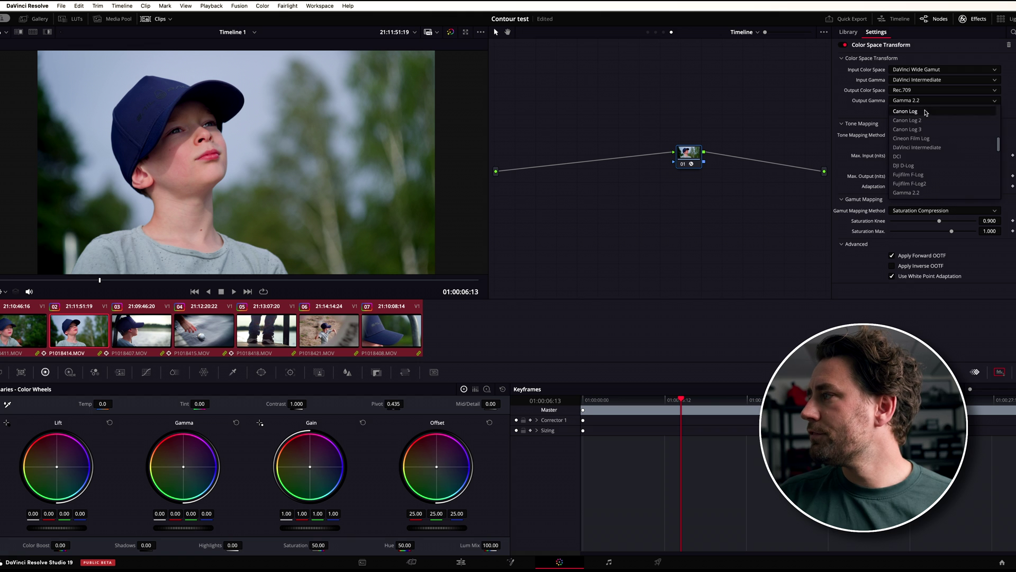
{"action": "left_click", "coordinate": [918, 176]}
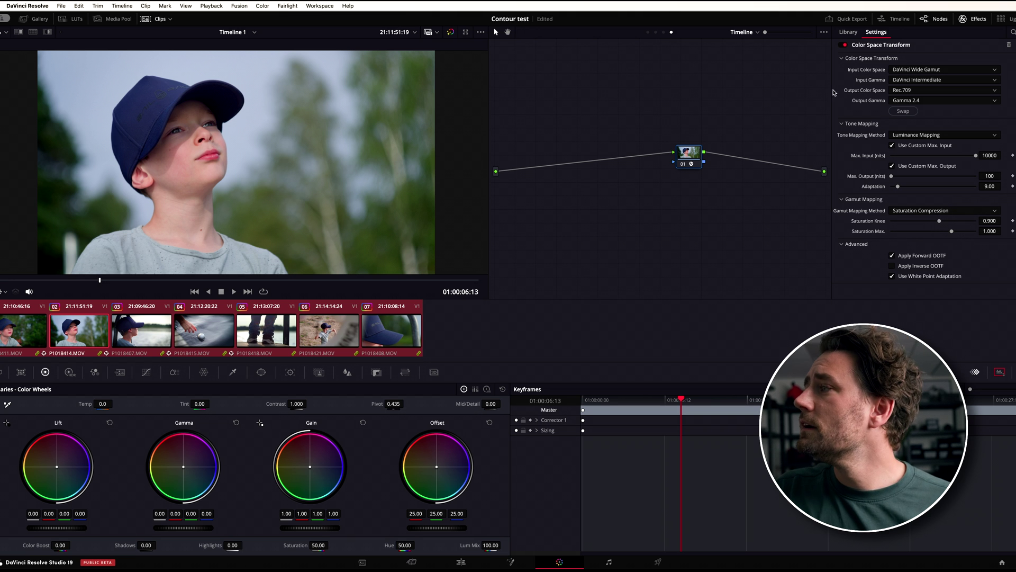
Save the project and review the clip-level grades of clips 03 to 07, returning to clip 02.
{"action": "left_click", "coordinate": [656, 32]}
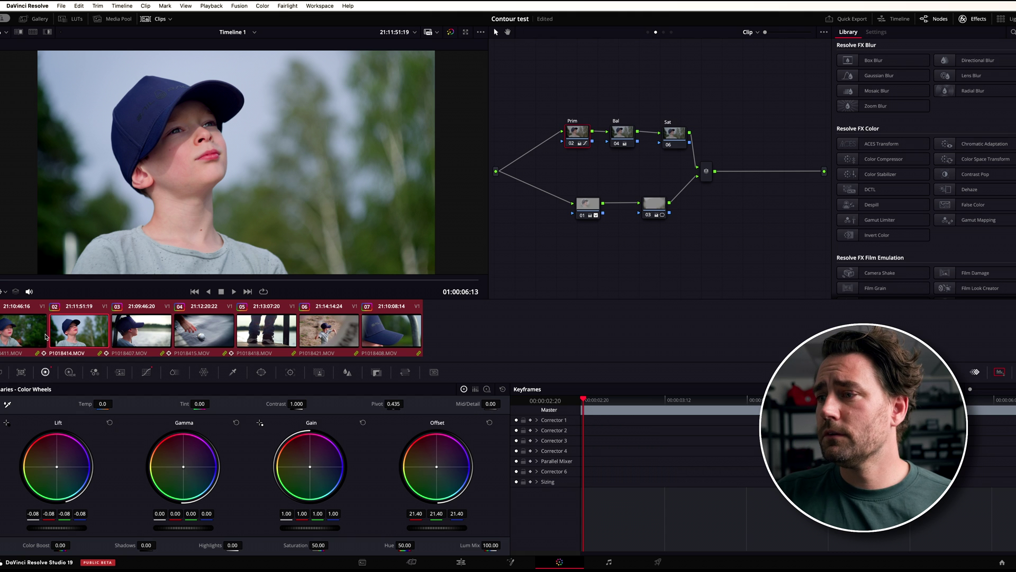
{"action": "key", "text": "ctrl+s"}
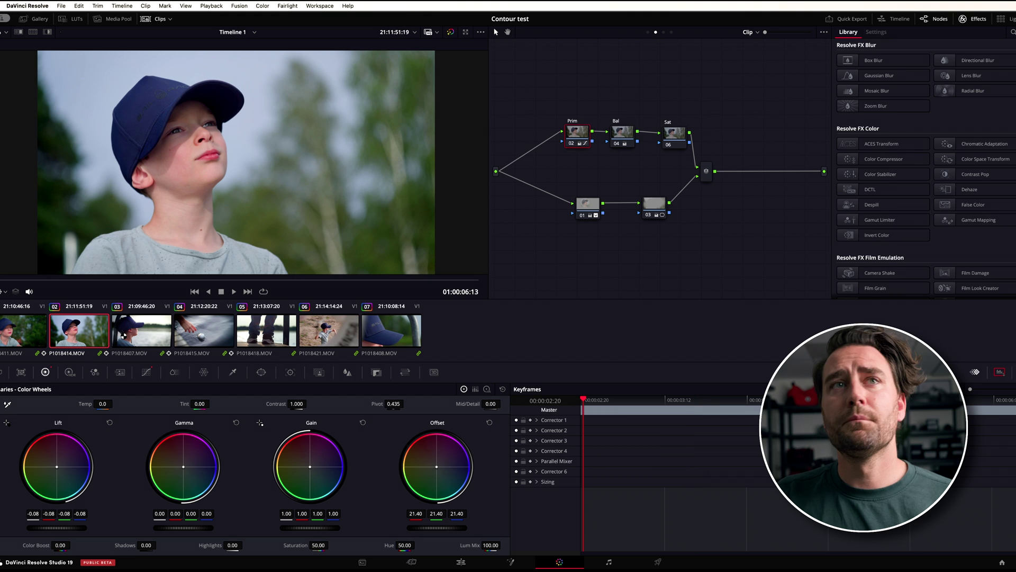
{"action": "left_click", "coordinate": [123, 335]}
{"action": "left_click", "coordinate": [202, 331]}
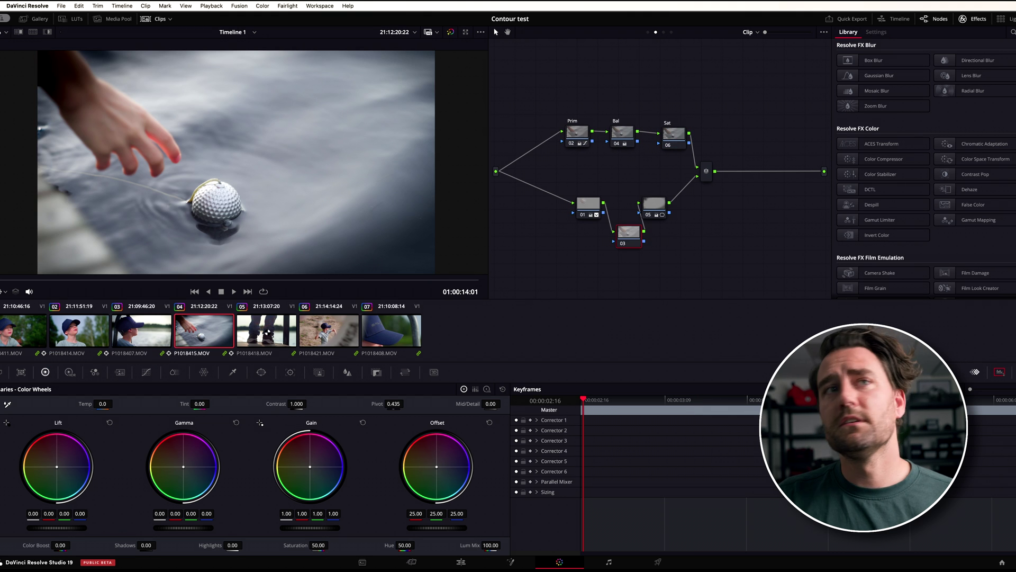
{"action": "left_click", "coordinate": [270, 332]}
{"action": "key", "text": "space"}
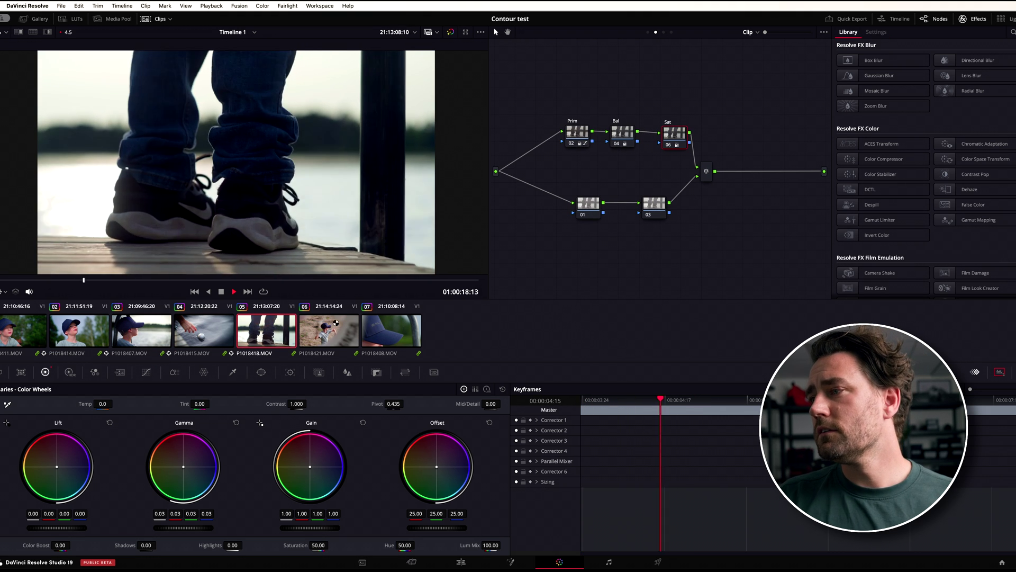
{"action": "left_click", "coordinate": [332, 332]}
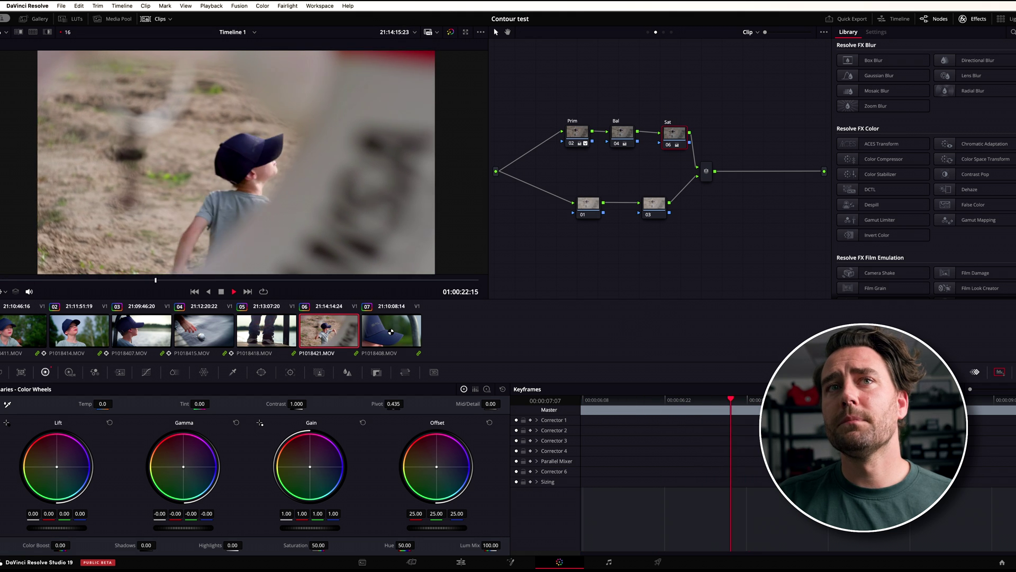
{"action": "left_click", "coordinate": [391, 332]}
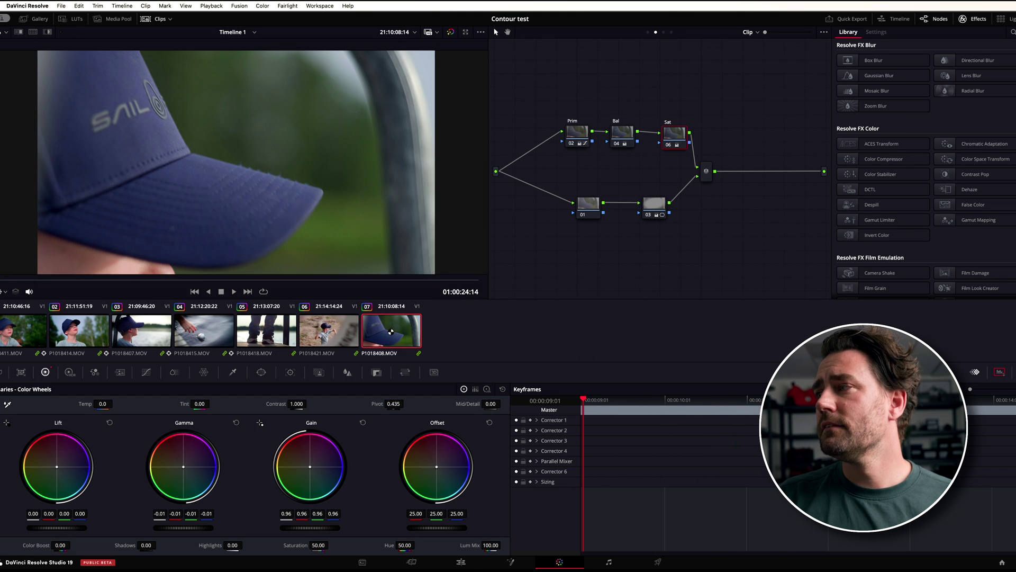
{"action": "left_click", "coordinate": [68, 334]}
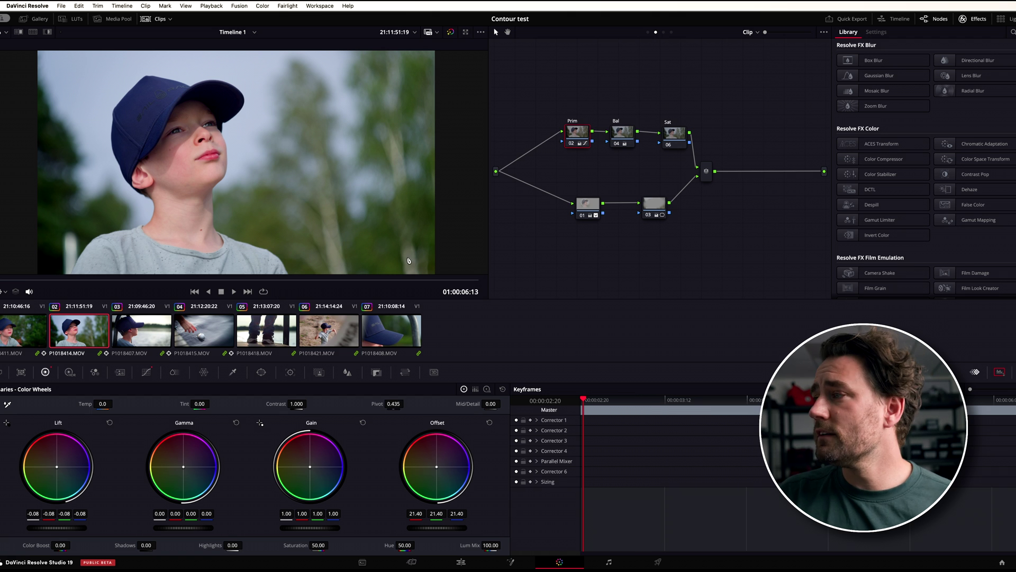
Bring up the group post-clip nodes and keep the Contour effect's working space at DaVinci Intermediate.
{"action": "left_click", "coordinate": [663, 32]}
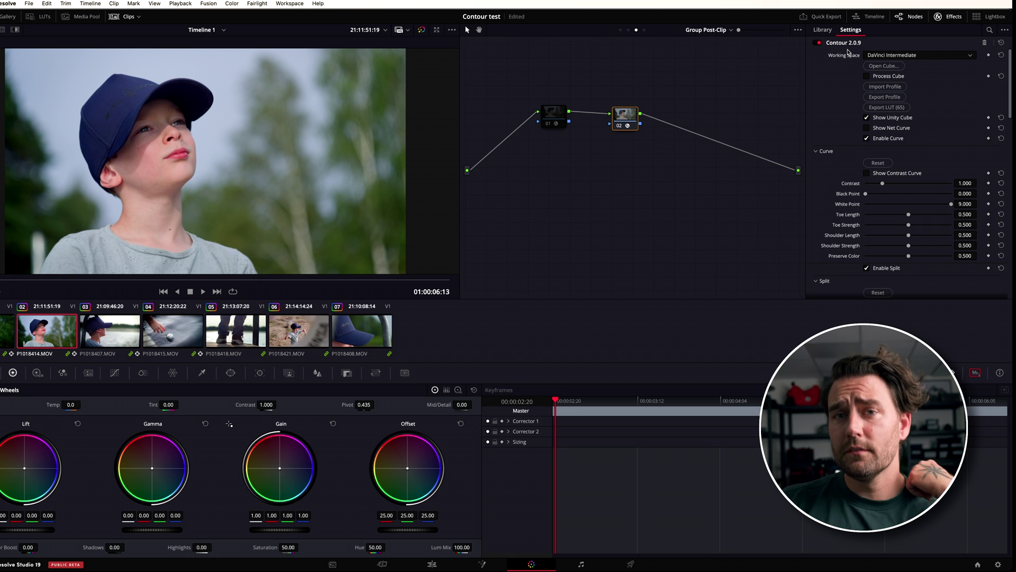
{"action": "left_click", "coordinate": [888, 56]}
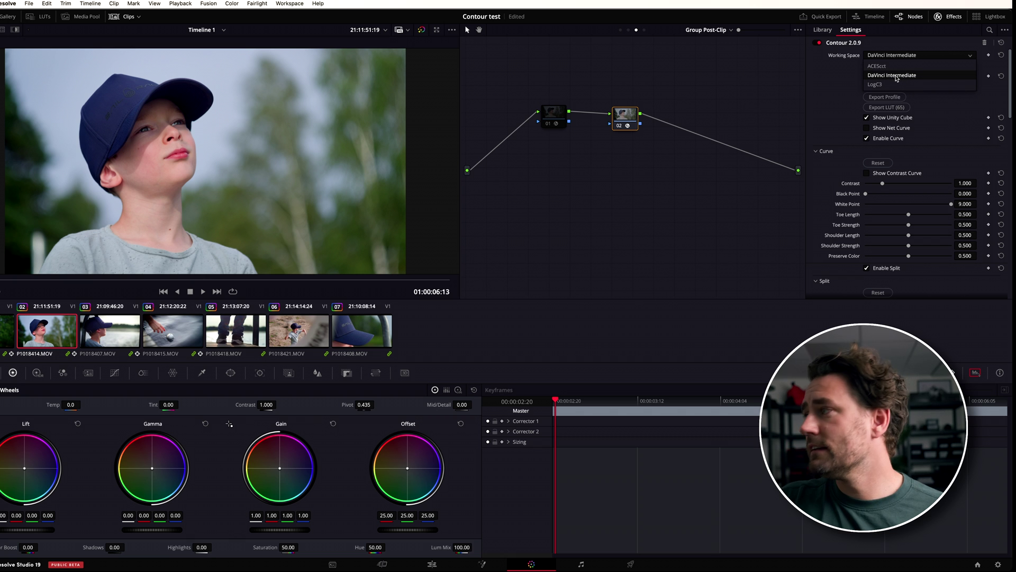
{"action": "left_click", "coordinate": [833, 103]}
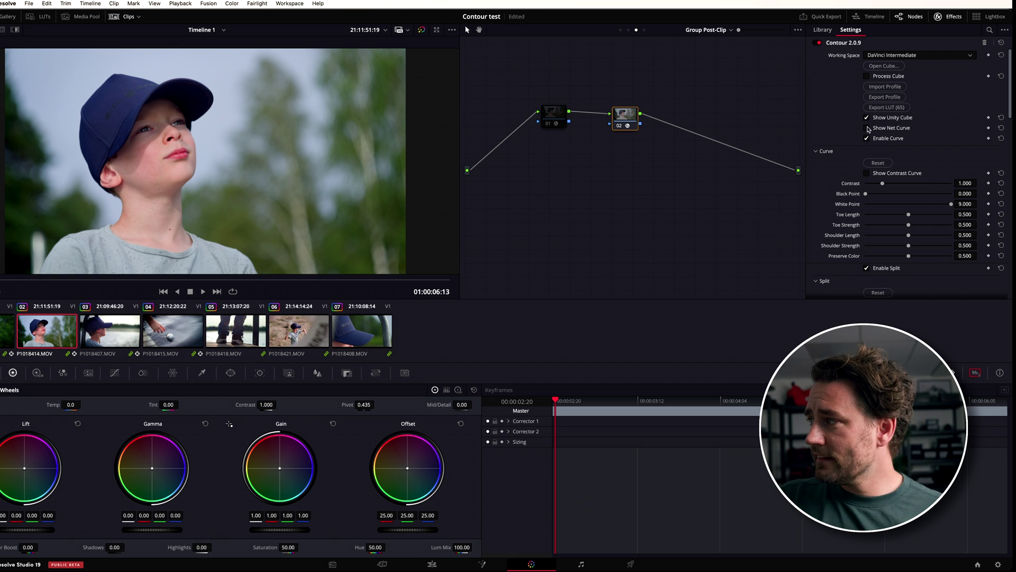
Try Process Cube in Contour with the curve contrast raised to 3.000, and reset the contrast.
{"action": "left_click", "coordinate": [867, 76]}
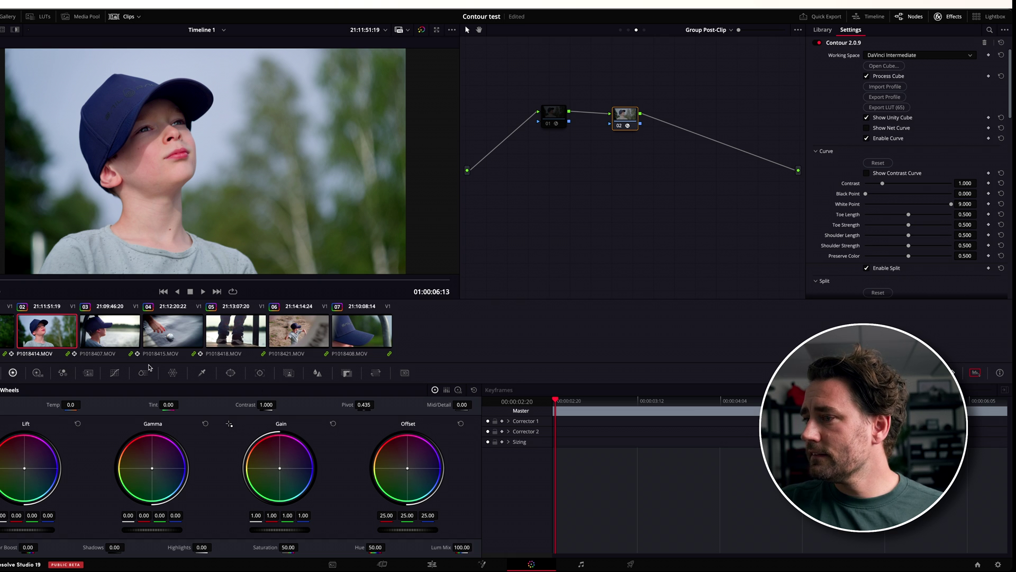
{"action": "left_click_drag", "start_coordinate": [883, 183], "coordinate": [776, 194]}
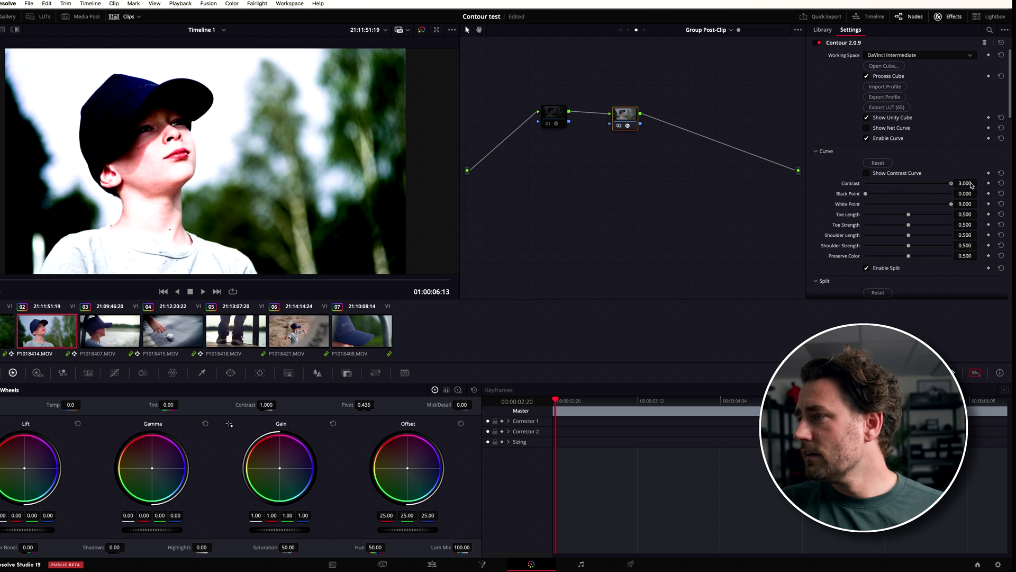
{"action": "left_click", "coordinate": [1001, 183]}
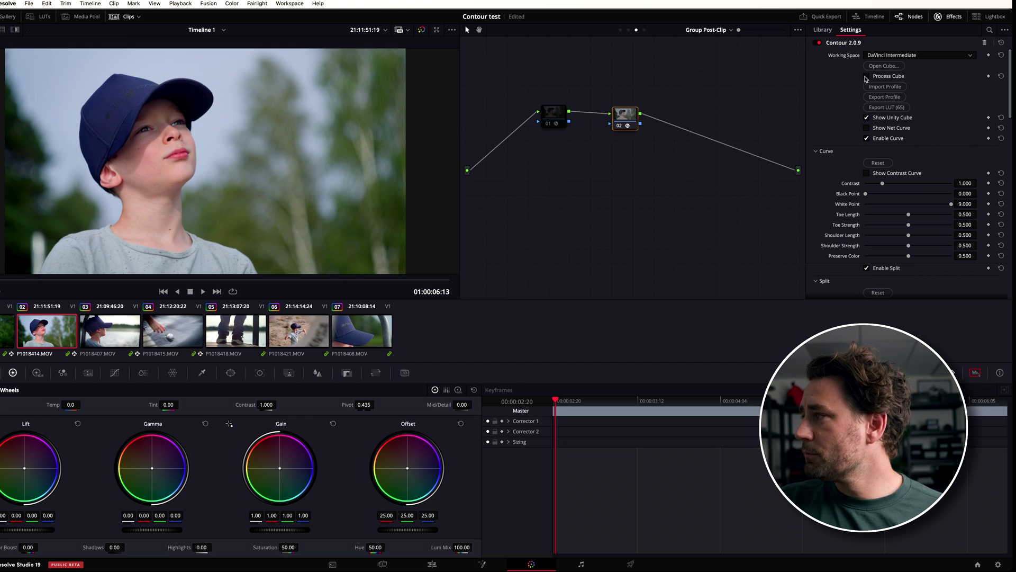
Show Contour's contrast curve overlay on the image and compare it with the custom curves graph, returning to the color wheels.
{"action": "left_click", "coordinate": [866, 173]}
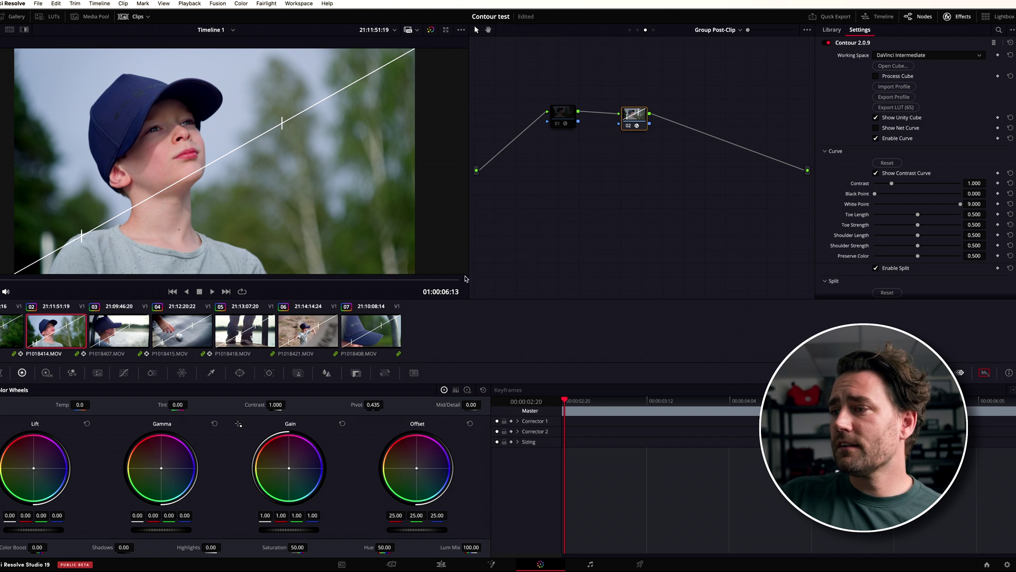
{"action": "left_click", "coordinate": [124, 372]}
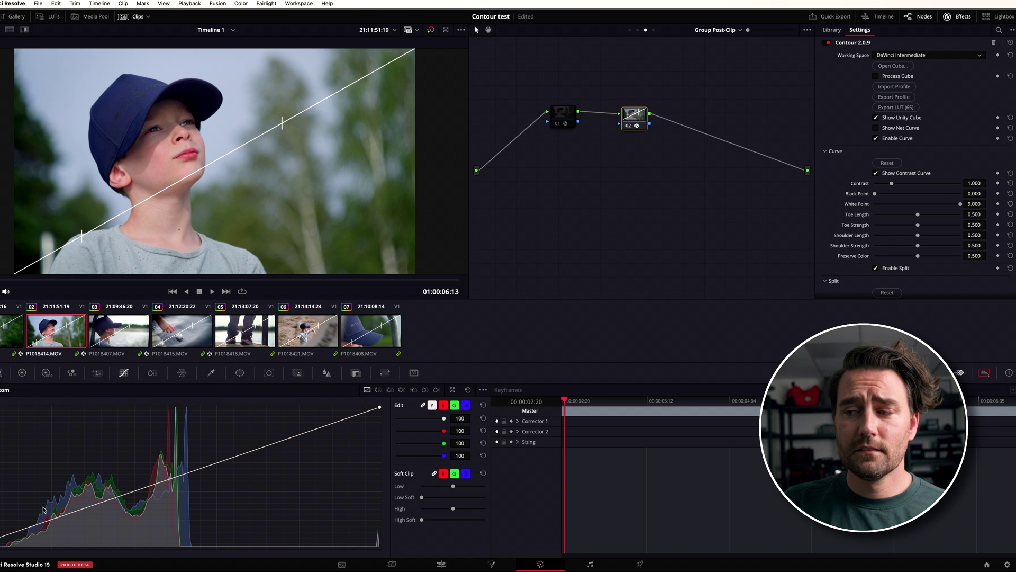
{"action": "left_click", "coordinate": [22, 373]}
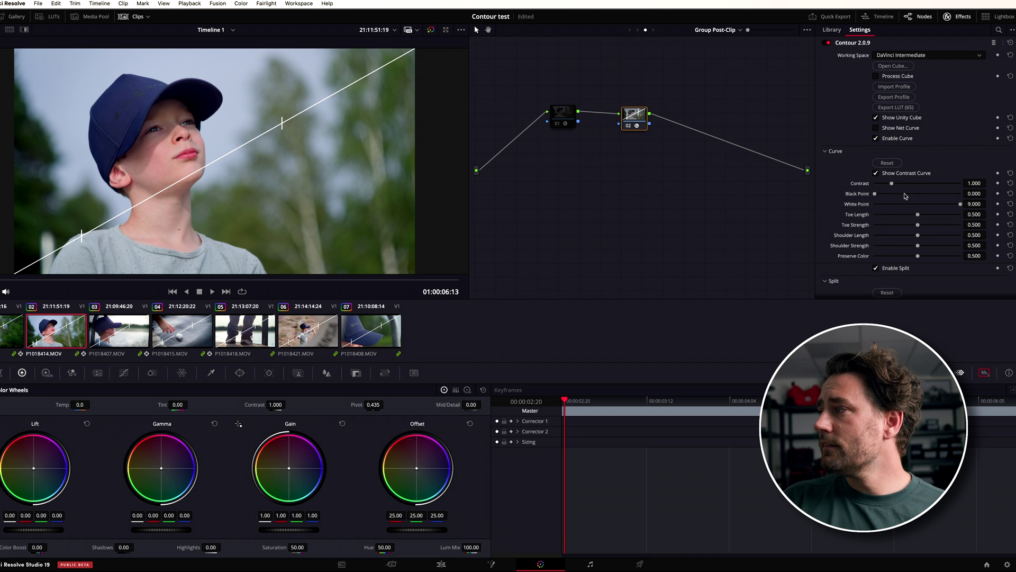
Set Contour's curve contrast to 1.350, black point to 0.019 and white point to 8.340.
{"action": "left_click_drag", "start_coordinate": [972, 183], "coordinate": [988, 183]}
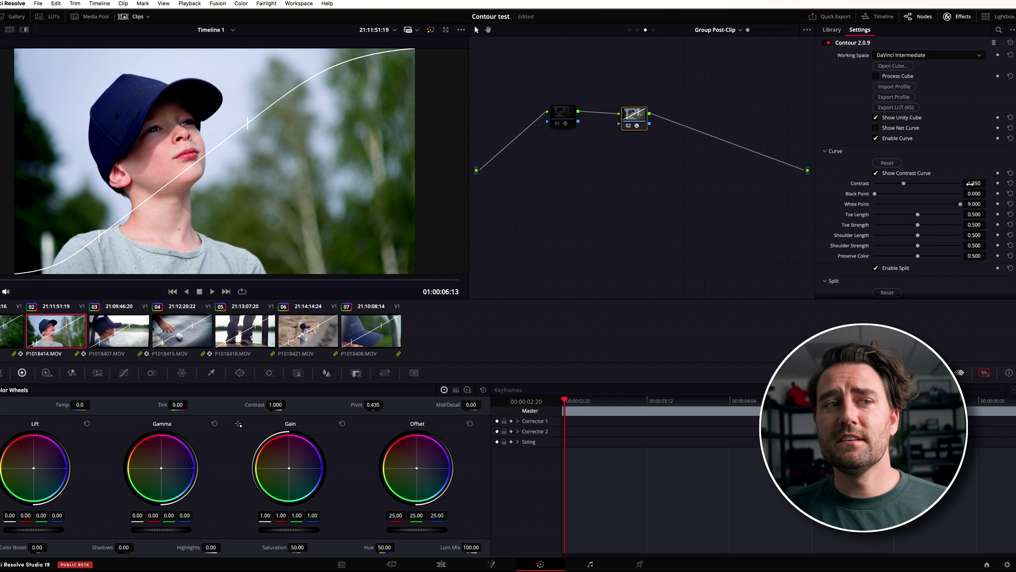
{"action": "mouse_move", "coordinate": [876, 196]}
{"action": "left_mouse_down"}
{"action": "mouse_move", "coordinate": [894, 195]}
{"action": "mouse_move", "coordinate": [863, 207]}
{"action": "mouse_move", "coordinate": [882, 207]}
{"action": "left_mouse_up"}
{"action": "left_click_drag", "start_coordinate": [962, 204], "coordinate": [945, 225]}
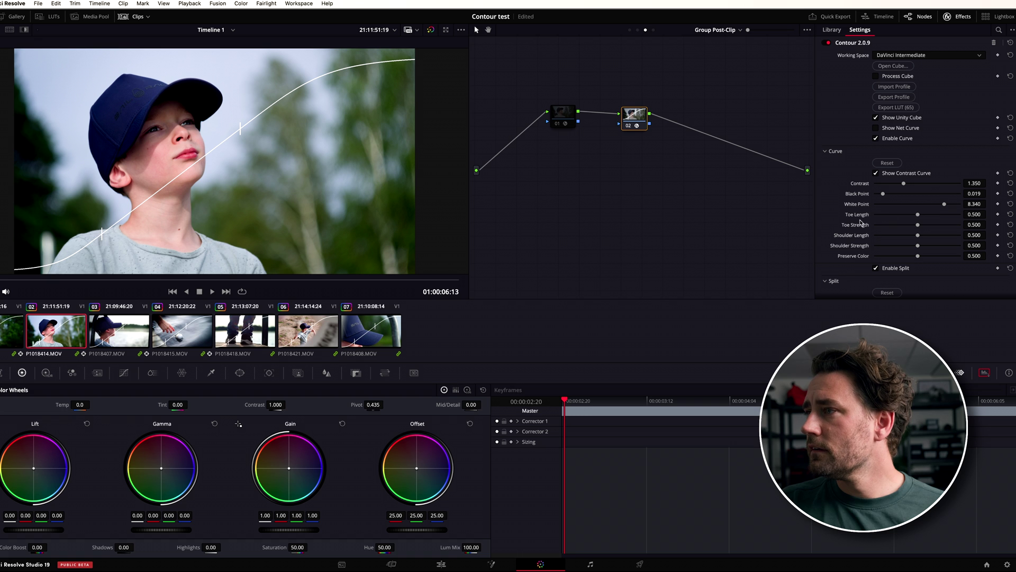
Set Contour's toe length to 0.406, toe strength to 0.299, shoulder length to 0.479 and preserve color to 0.618.
{"action": "left_click_drag", "start_coordinate": [918, 215], "coordinate": [903, 232]}
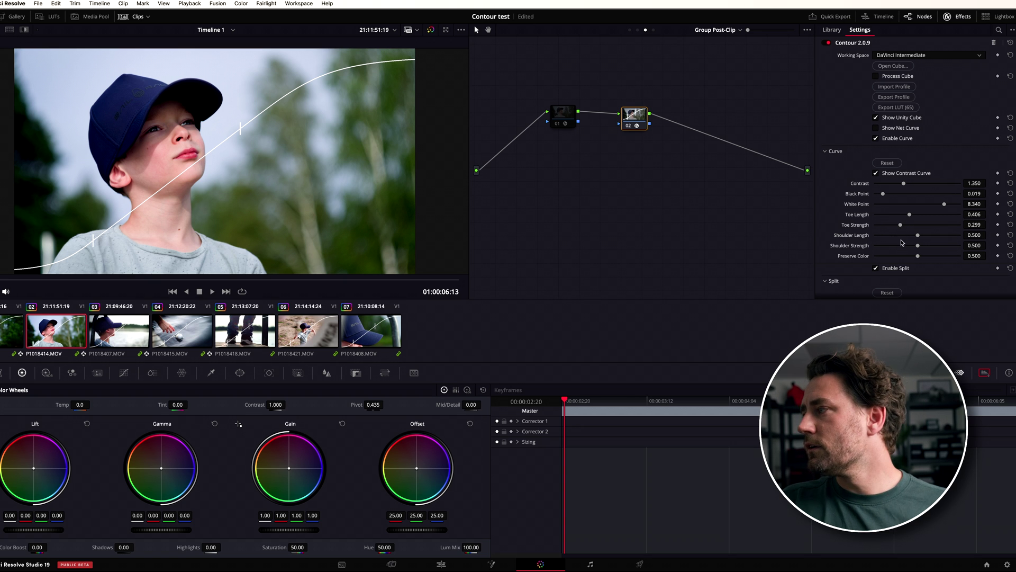
{"action": "mouse_move", "coordinate": [917, 236]}
{"action": "left_mouse_down"}
{"action": "mouse_move", "coordinate": [896, 240]}
{"action": "mouse_move", "coordinate": [916, 241]}
{"action": "left_mouse_up"}
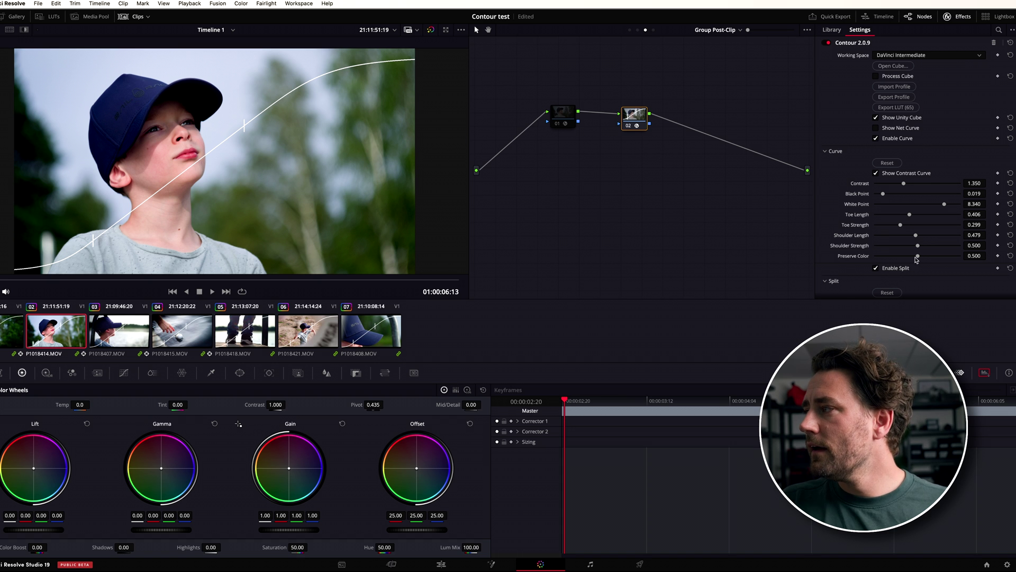
{"action": "left_click_drag", "start_coordinate": [919, 257], "coordinate": [782, 272]}
{"action": "left_click_drag", "start_coordinate": [875, 256], "coordinate": [1014, 262]}
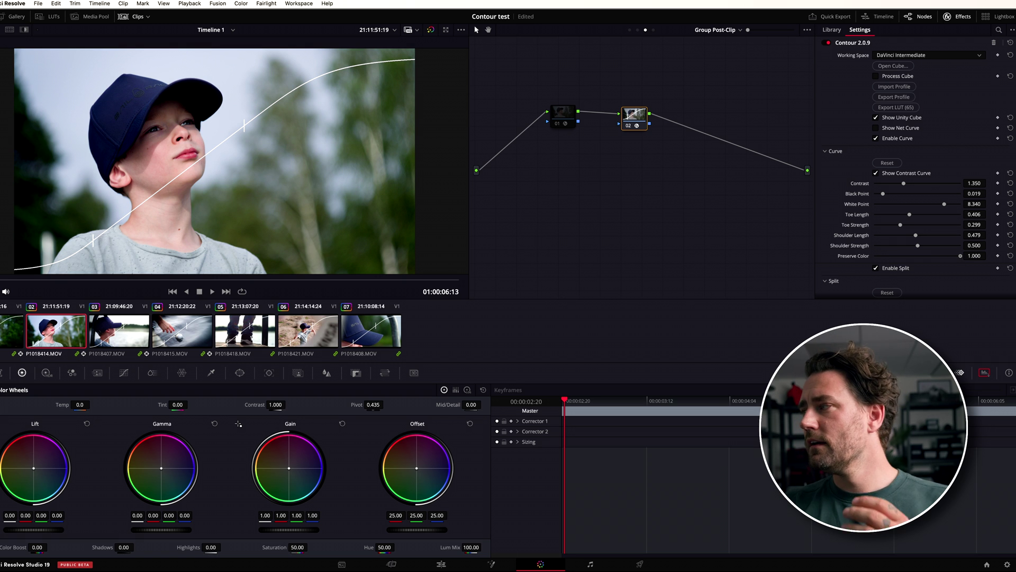
{"action": "left_click_drag", "start_coordinate": [961, 256], "coordinate": [927, 278]}
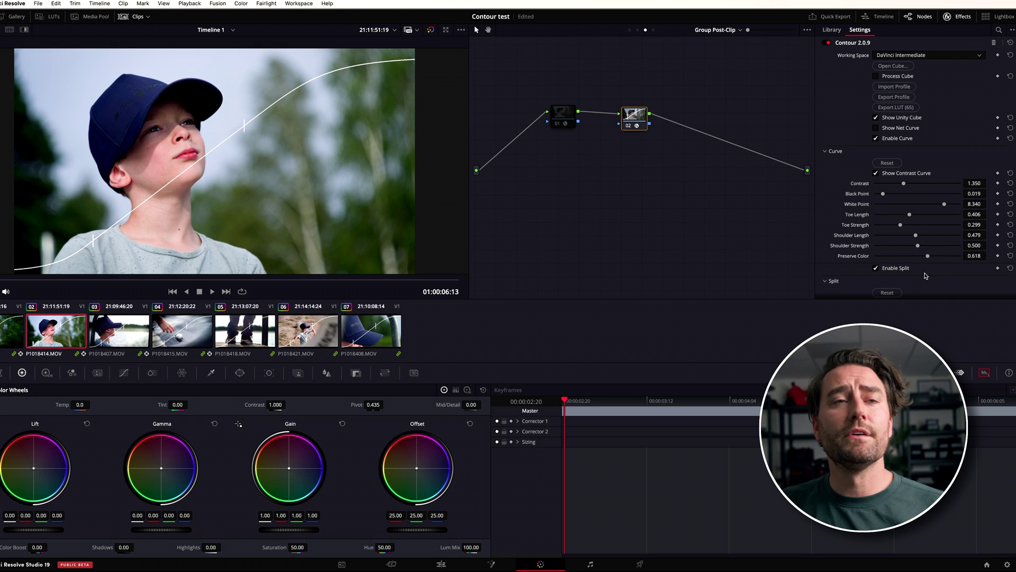
Hide Contour's contrast curve overlay and leave the net curve overlay off, keeping the Curve section expanded.
{"action": "left_click", "coordinate": [895, 128]}
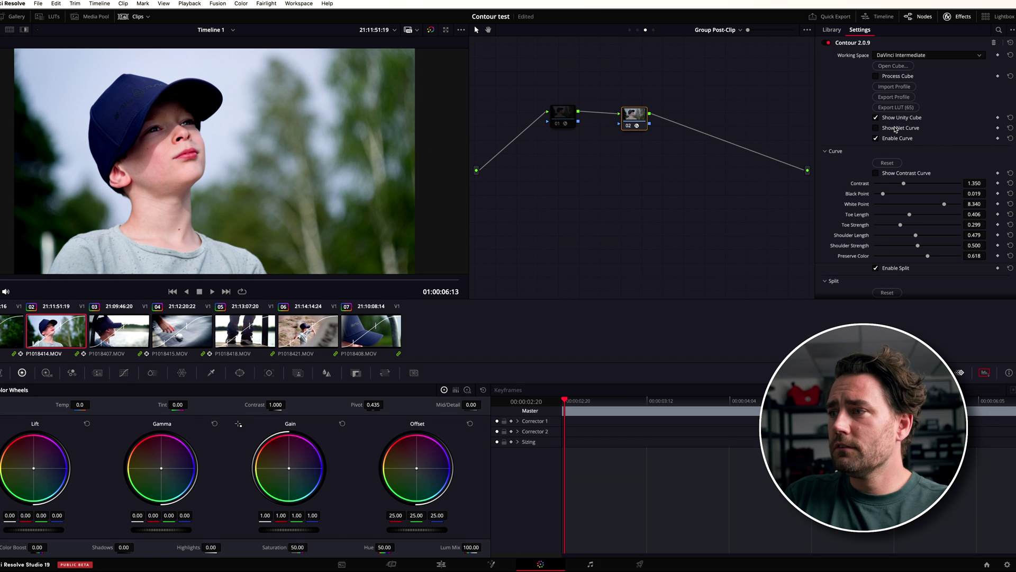
{"action": "left_click", "coordinate": [896, 127]}
{"action": "scroll", "coordinate": [836, 181], "scroll_direction": "down", "scroll_amount": 3}
{"action": "scroll", "coordinate": [834, 193], "scroll_direction": "down", "scroll_amount": 1}
{"action": "scroll", "coordinate": [841, 129], "scroll_direction": "up", "scroll_amount": 4}
{"action": "left_click", "coordinate": [825, 151]}
{"action": "left_click", "coordinate": [825, 152]}
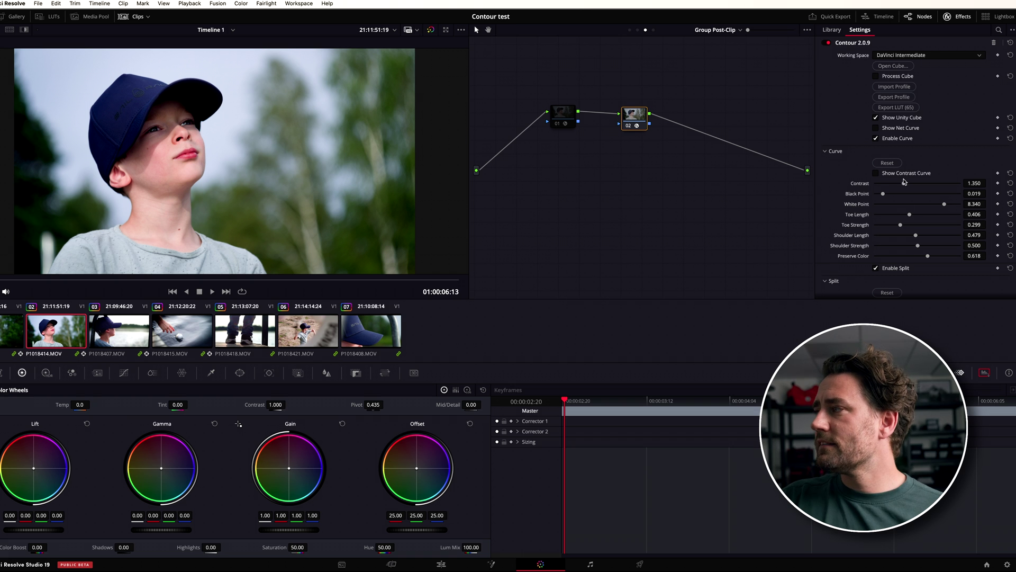
Show the split curve overlay in Contour's Split section.
{"action": "scroll", "coordinate": [876, 180], "scroll_direction": "down", "scroll_amount": 2}
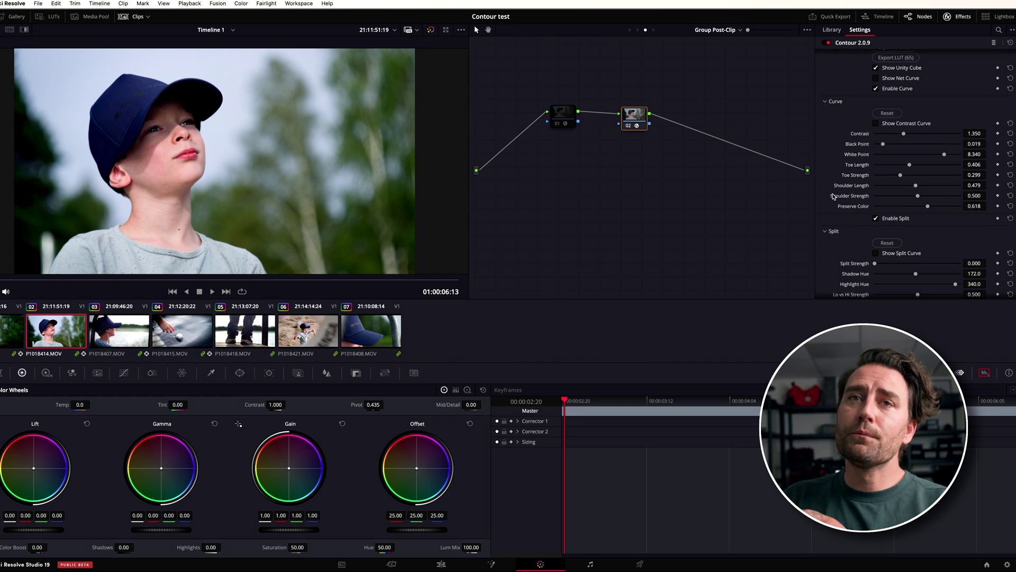
{"action": "scroll", "coordinate": [842, 131], "scroll_direction": "down", "scroll_amount": 7}
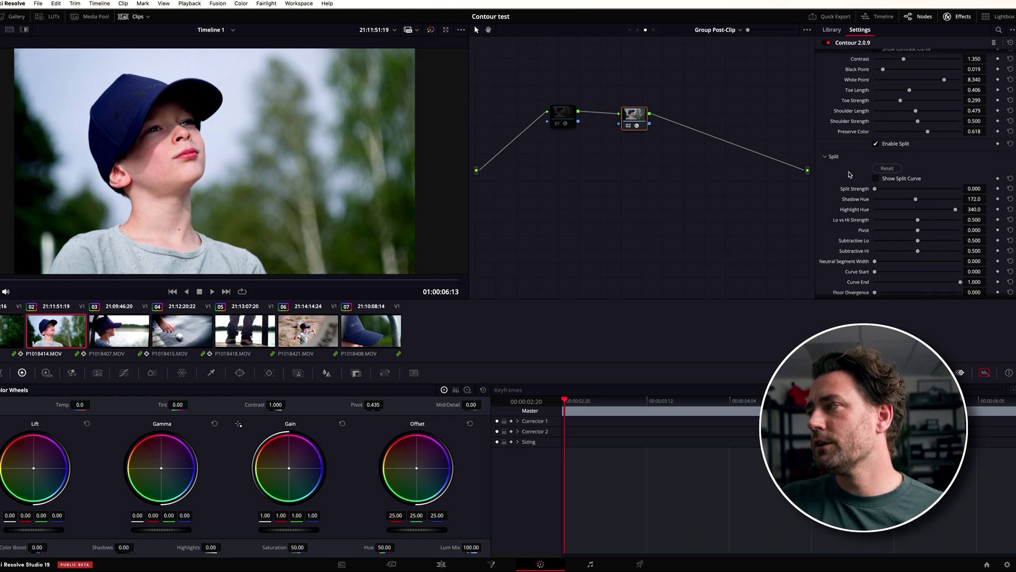
{"action": "scroll", "coordinate": [854, 183], "scroll_direction": "down", "scroll_amount": 12}
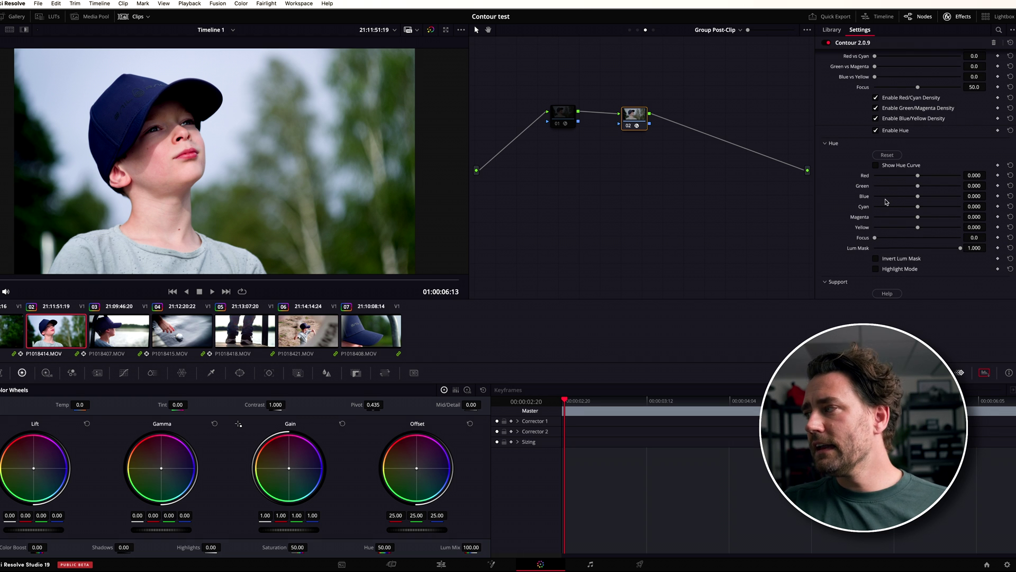
{"action": "scroll", "coordinate": [885, 204], "scroll_direction": "up", "scroll_amount": 19}
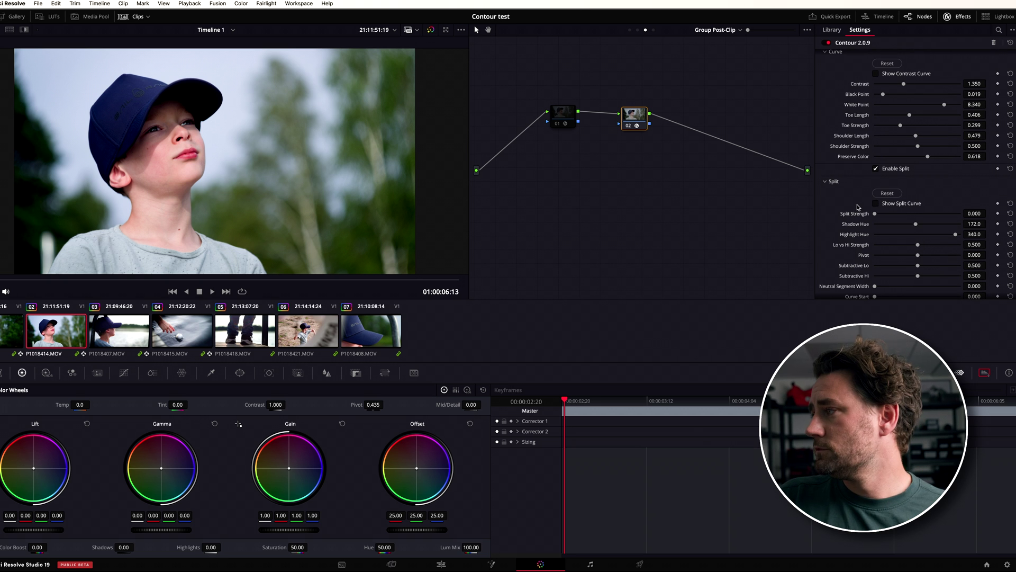
{"action": "scroll", "coordinate": [858, 208], "scroll_direction": "down", "scroll_amount": 3}
{"action": "left_click", "coordinate": [901, 129]}
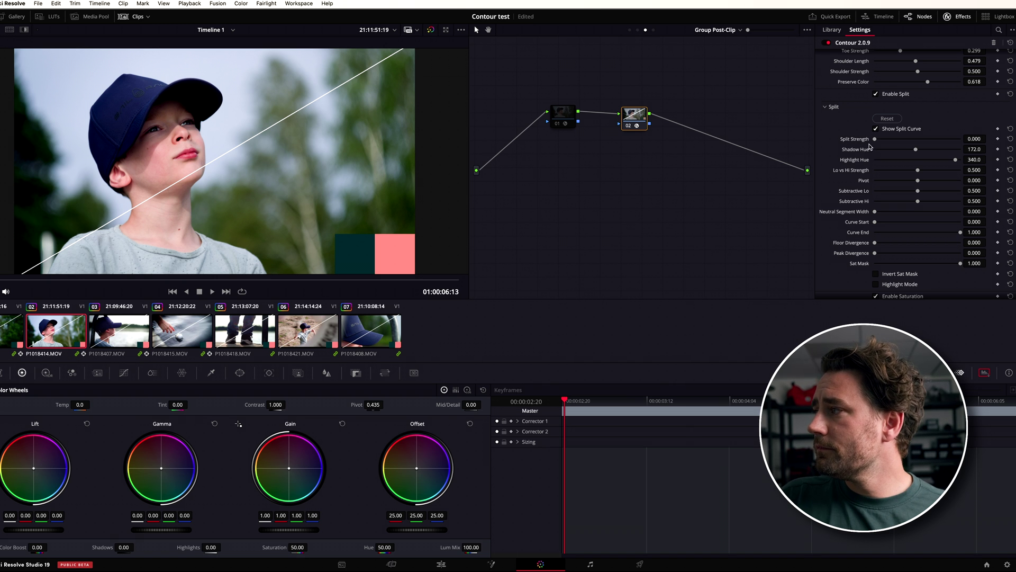
Set Contour's Split Strength to 0.812, Lo vs Hi Strength to 0.251 and split Pivot to -0.384.
{"action": "left_click_drag", "start_coordinate": [876, 139], "coordinate": [961, 139]}
{"action": "left_click", "coordinate": [1010, 138]}
{"action": "key", "text": "ctrl+z"}
{"action": "left_click_drag", "start_coordinate": [961, 139], "coordinate": [949, 145]}
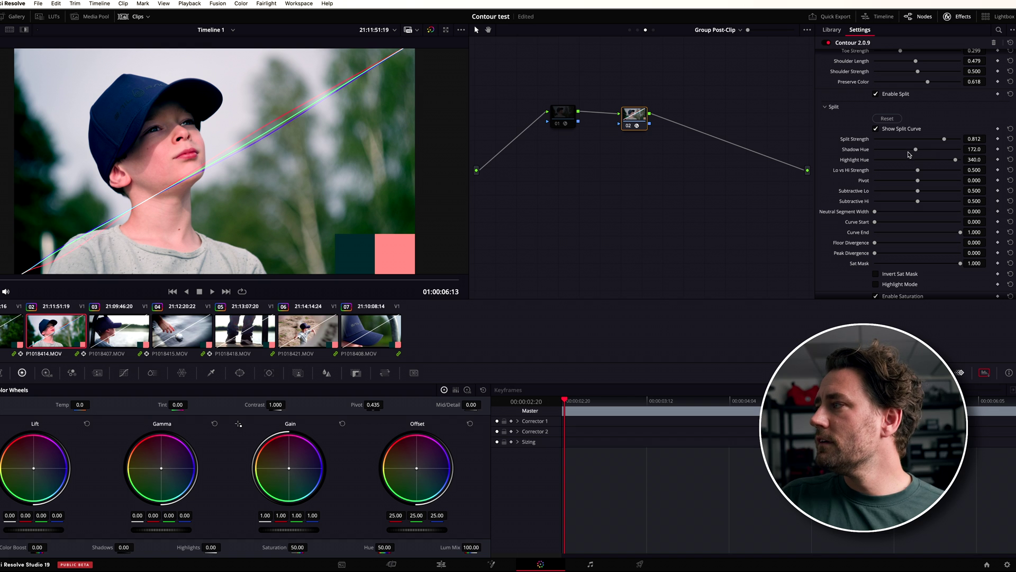
{"action": "left_click_drag", "start_coordinate": [918, 173], "coordinate": [963, 180]}
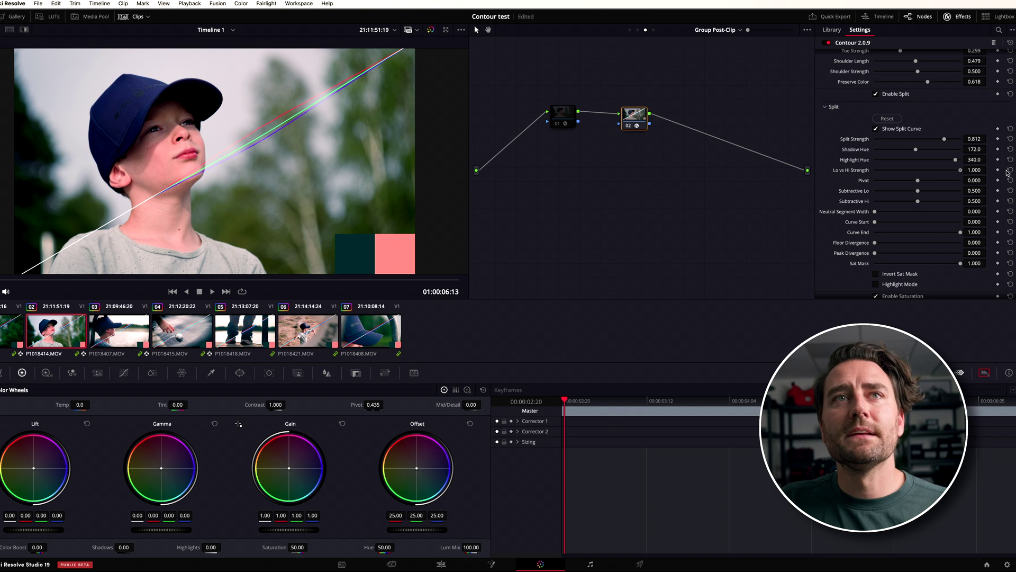
{"action": "left_click_drag", "start_coordinate": [964, 180], "coordinate": [907, 186]}
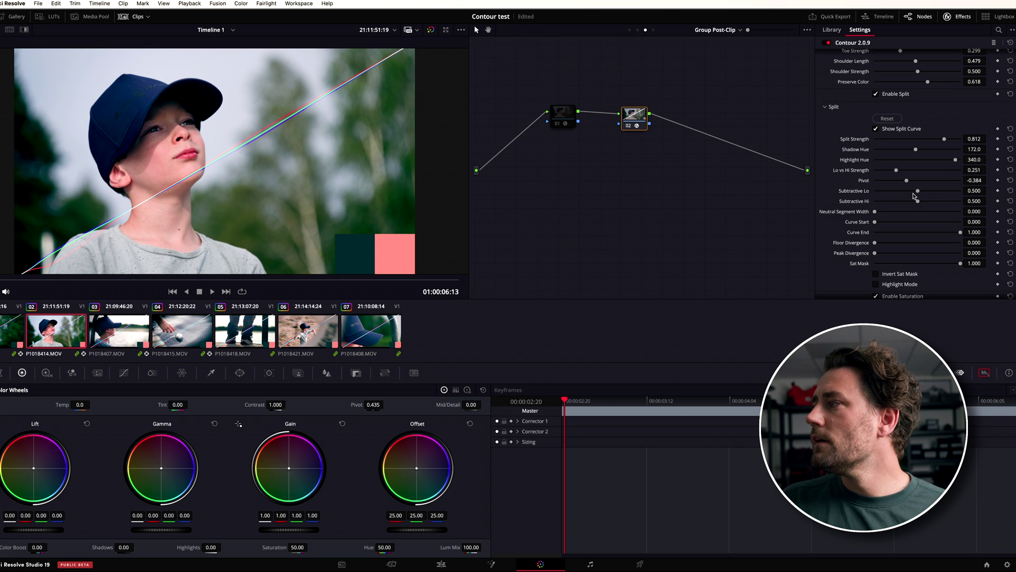
Set the split's Subtractive Lo to 0.739, Subtractive Hi to 0.590 and Neutral Segment Width to 0.213, keeping Curve Start at 0.000.
{"action": "left_click_drag", "start_coordinate": [918, 190], "coordinate": [860, 213]}
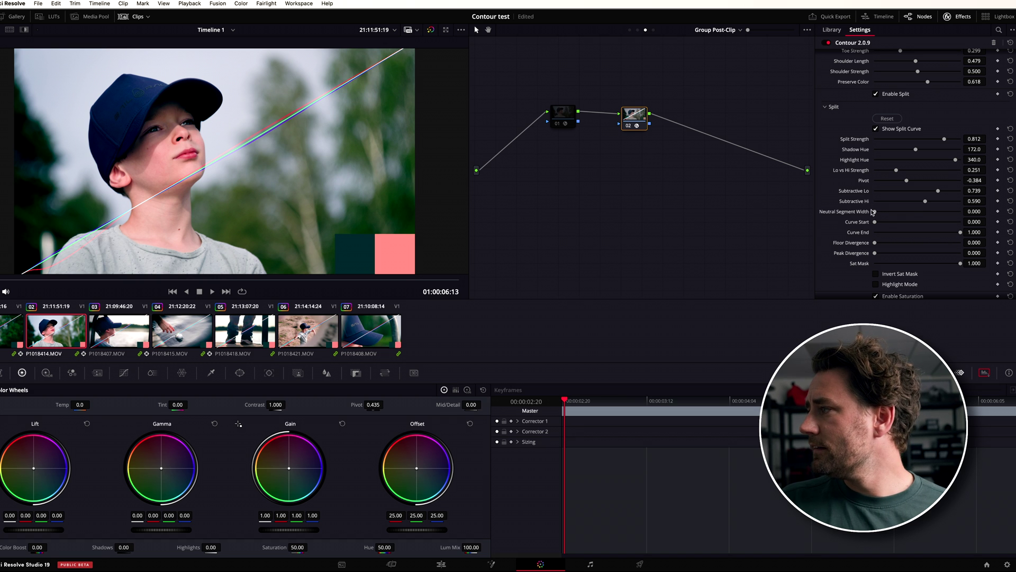
{"action": "mouse_move", "coordinate": [875, 211]}
{"action": "left_mouse_down"}
{"action": "mouse_move", "coordinate": [917, 213]}
{"action": "mouse_move", "coordinate": [826, 222]}
{"action": "mouse_move", "coordinate": [934, 210]}
{"action": "mouse_move", "coordinate": [889, 213]}
{"action": "left_mouse_up"}
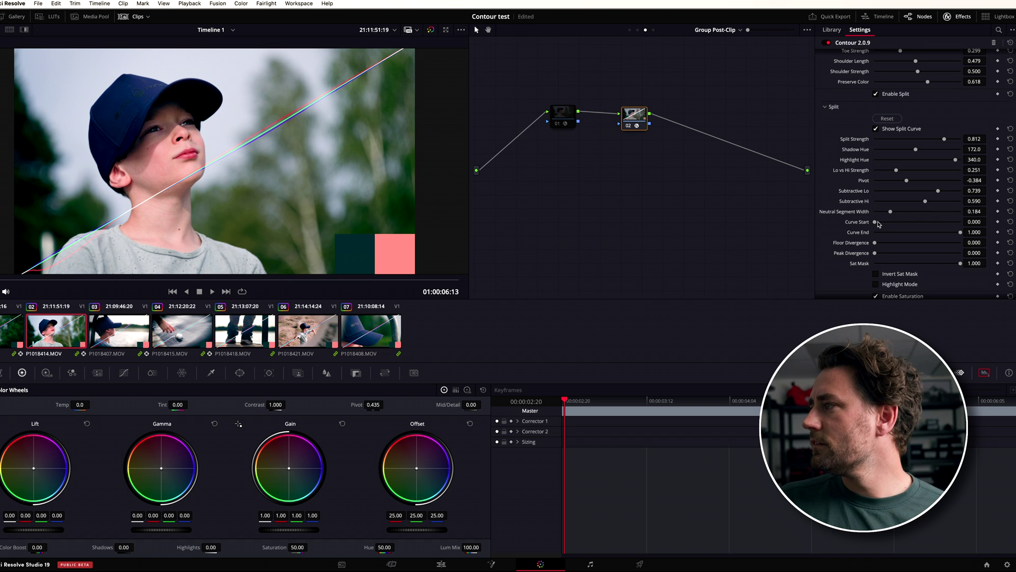
{"action": "left_click_drag", "start_coordinate": [892, 213], "coordinate": [894, 213]}
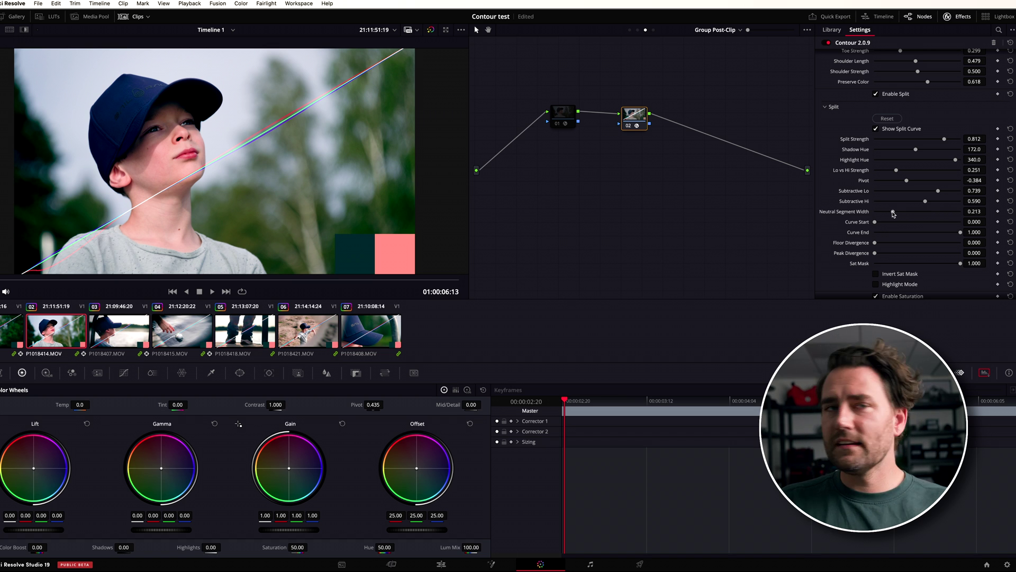
{"action": "left_click_drag", "start_coordinate": [875, 221], "coordinate": [838, 228]}
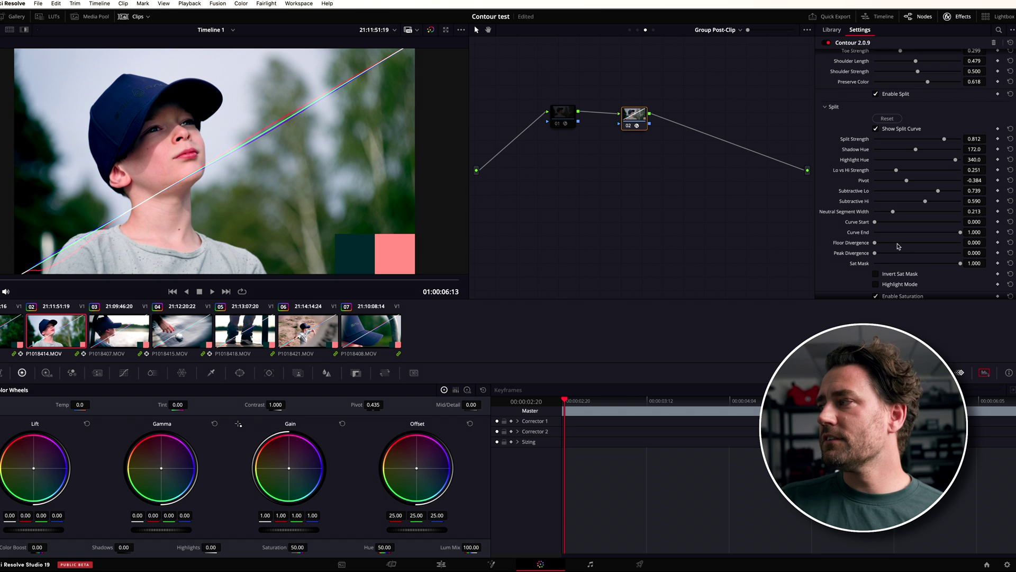
Lower the split's Sat Mask to 0.000 and hide the split curve overlay.
{"action": "mouse_move", "coordinate": [853, 246]}
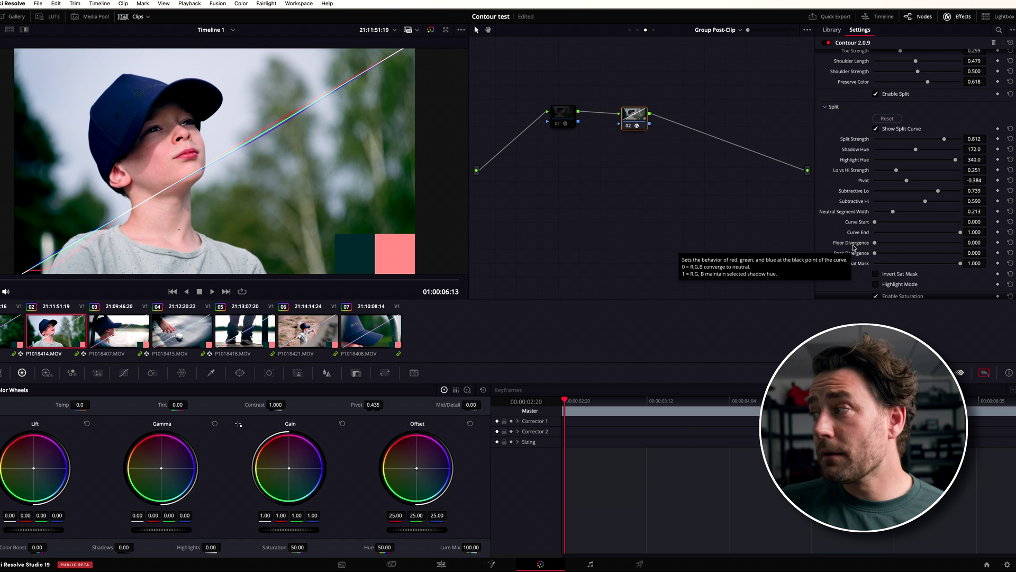
{"action": "mouse_move", "coordinate": [851, 213]}
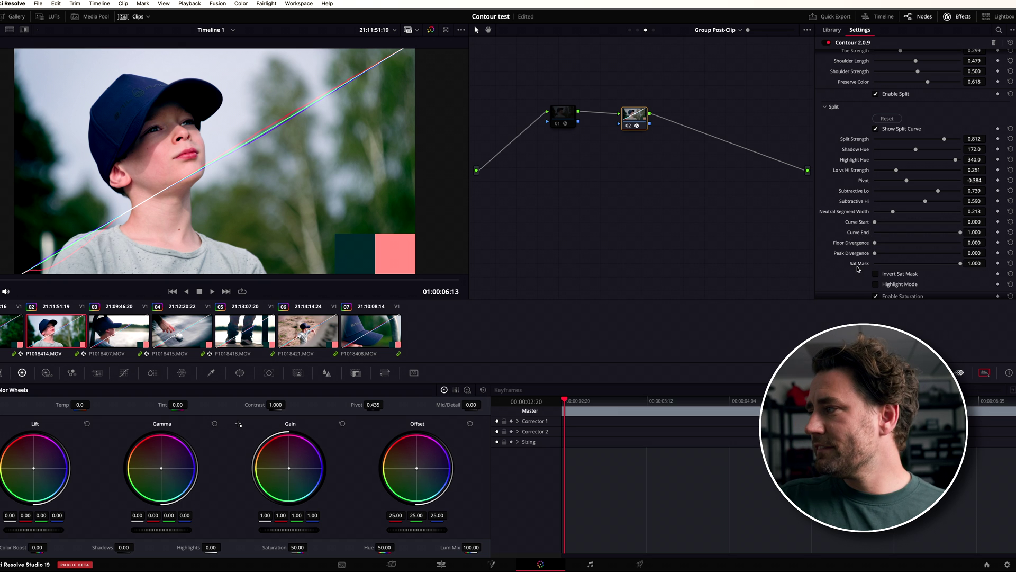
{"action": "mouse_move", "coordinate": [858, 269]}
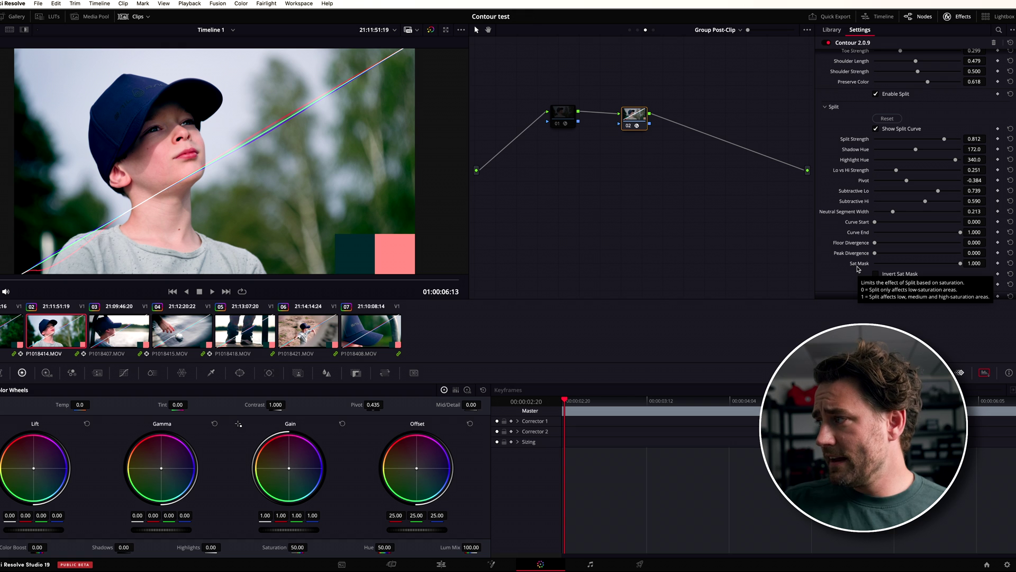
{"action": "left_click_drag", "start_coordinate": [960, 263], "coordinate": [714, 279]}
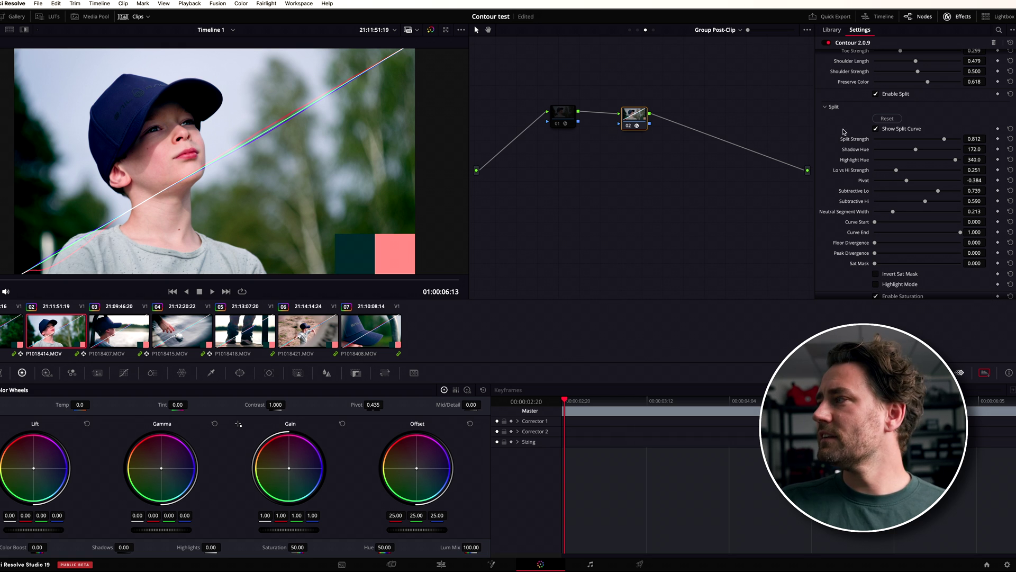
{"action": "left_click", "coordinate": [876, 129]}
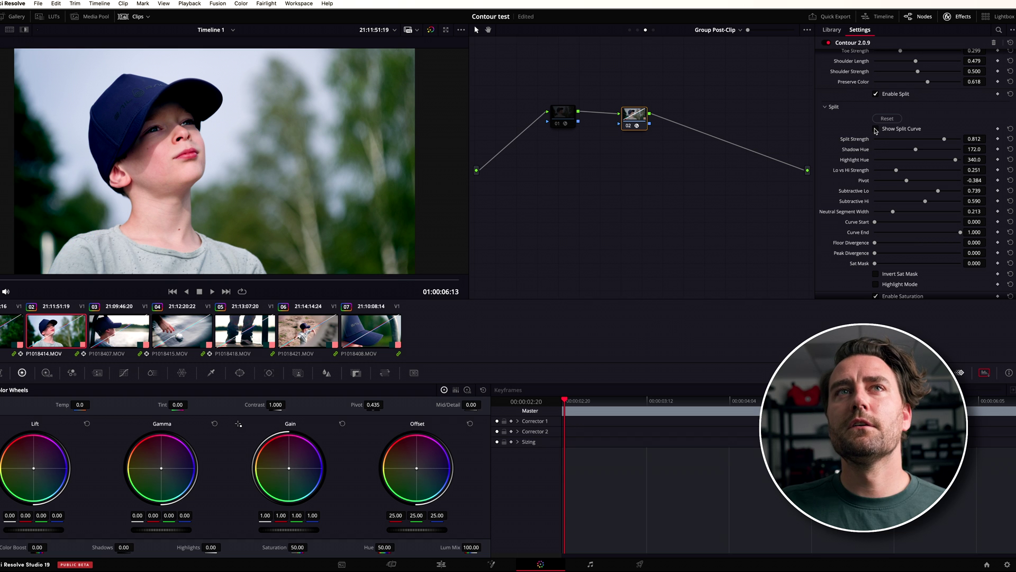
{"action": "left_click", "coordinate": [876, 129]}
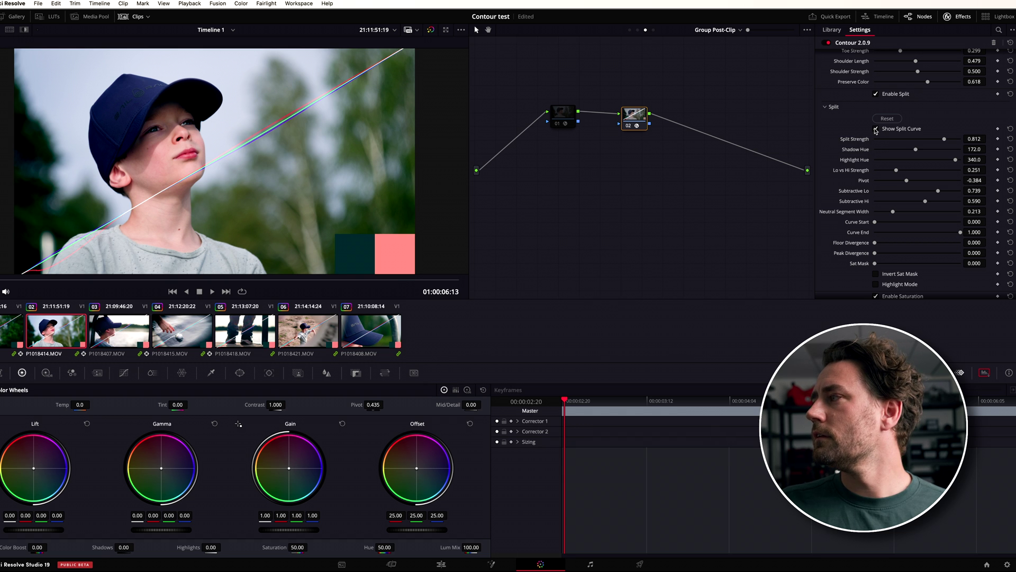
{"action": "left_click", "coordinate": [876, 129]}
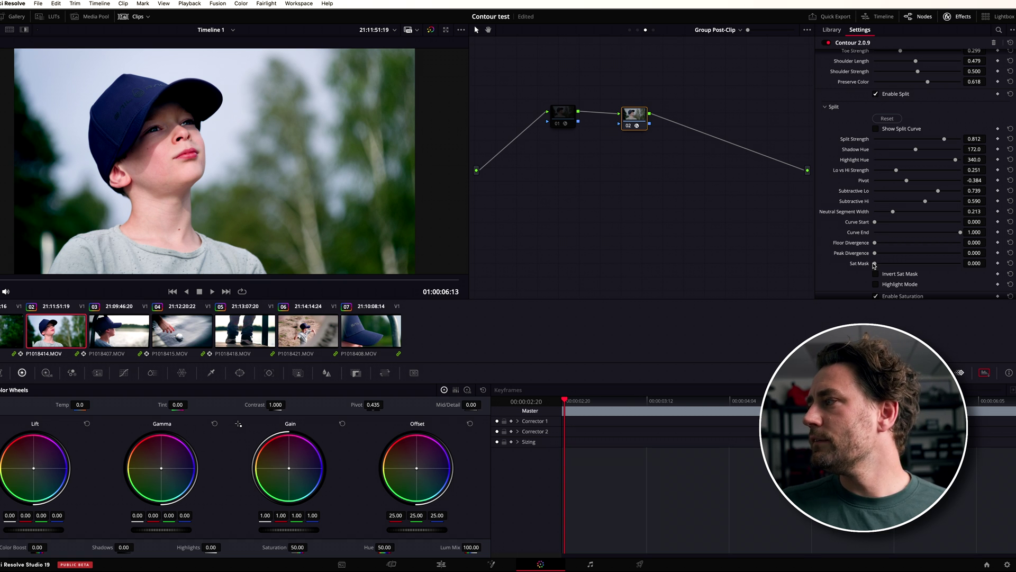
Set the split's Sat Mask to 0.884, Lo vs Hi Strength to 0.236 and Pivot to -0.123, leaving Highlight Mode off.
{"action": "left_click_drag", "start_coordinate": [876, 264], "coordinate": [946, 263]}
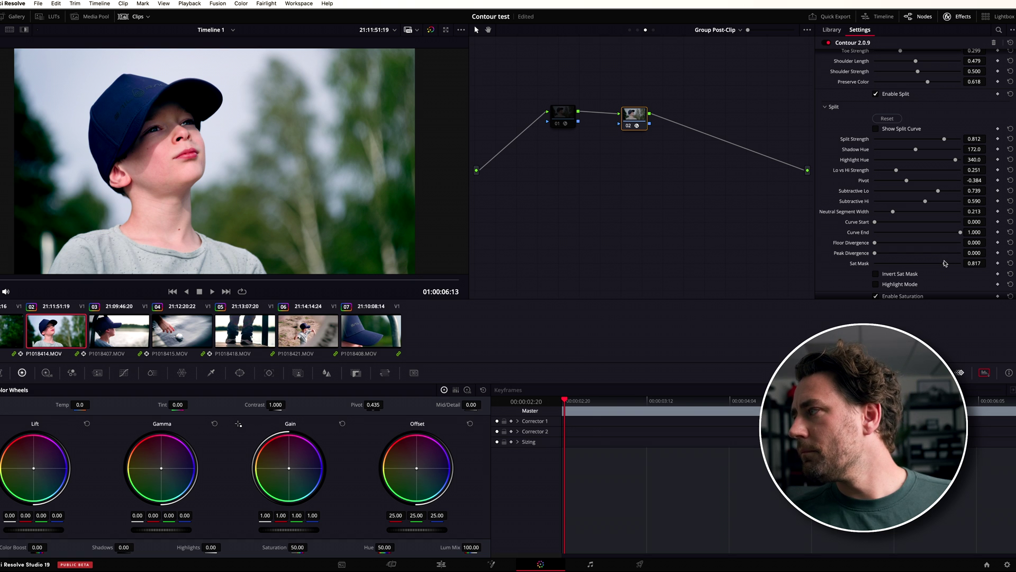
{"action": "left_click", "coordinate": [876, 94]}
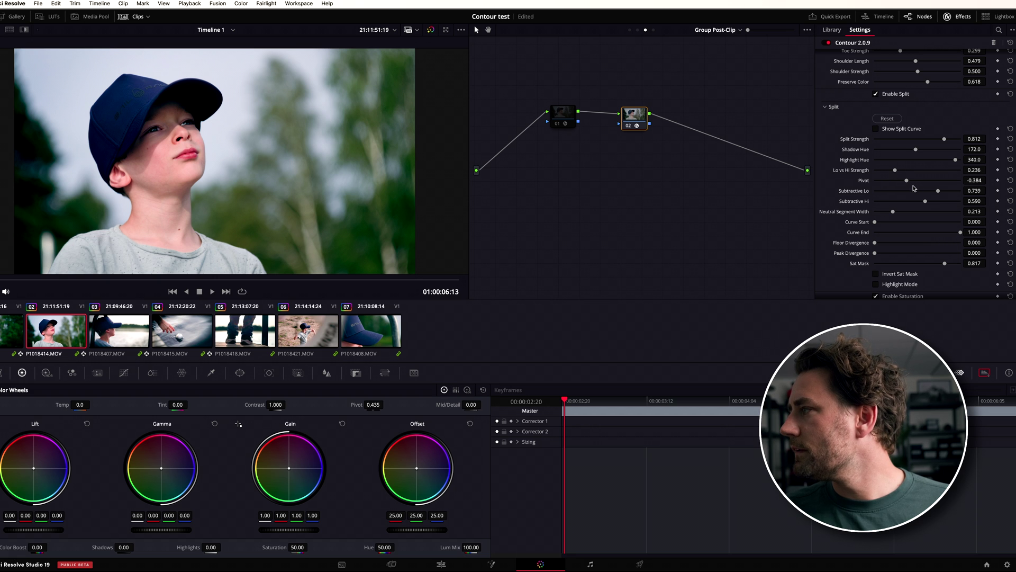
{"action": "left_click_drag", "start_coordinate": [907, 180], "coordinate": [914, 182]}
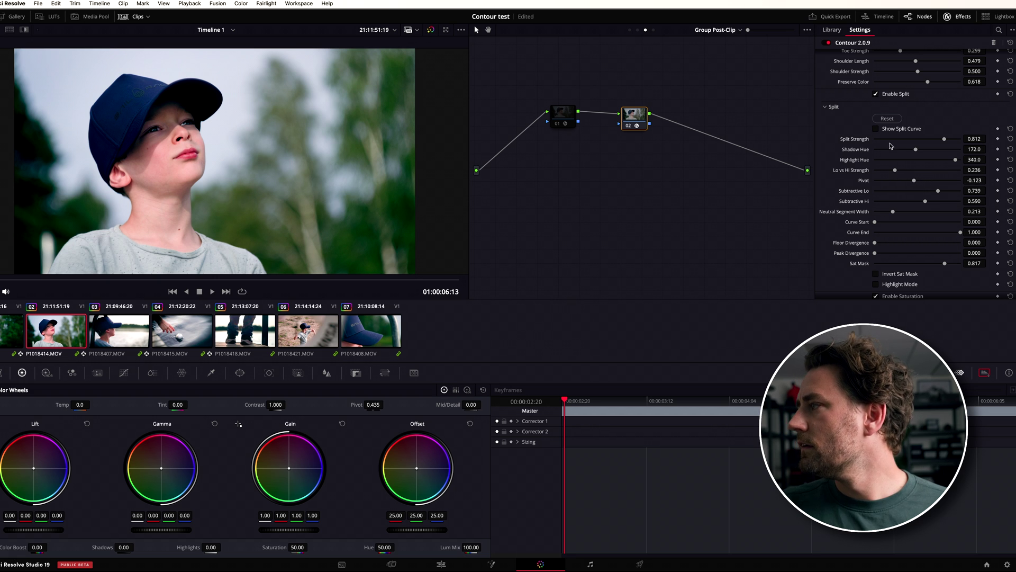
{"action": "left_click_drag", "start_coordinate": [946, 264], "coordinate": [952, 265]}
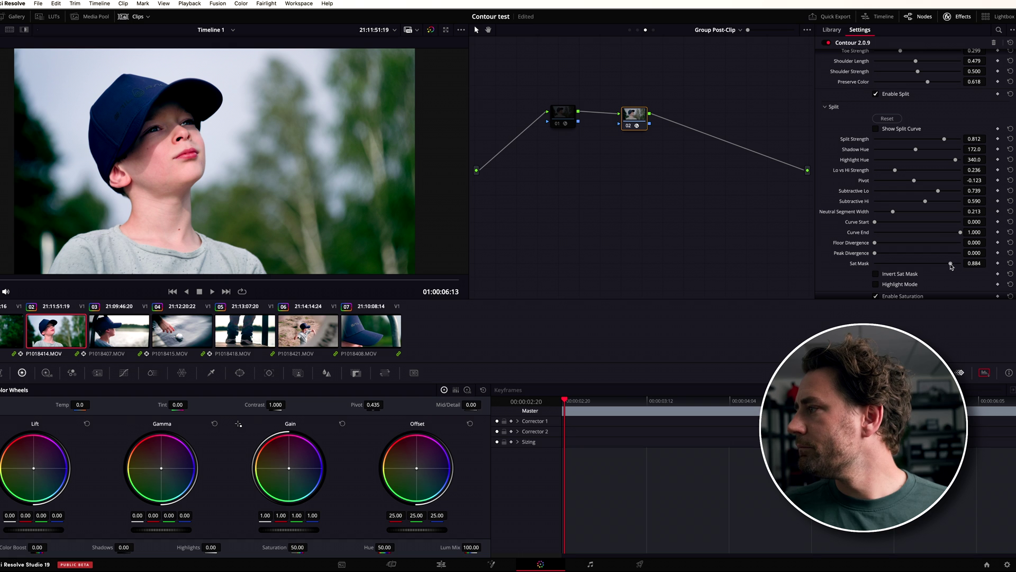
{"action": "left_click", "coordinate": [876, 285]}
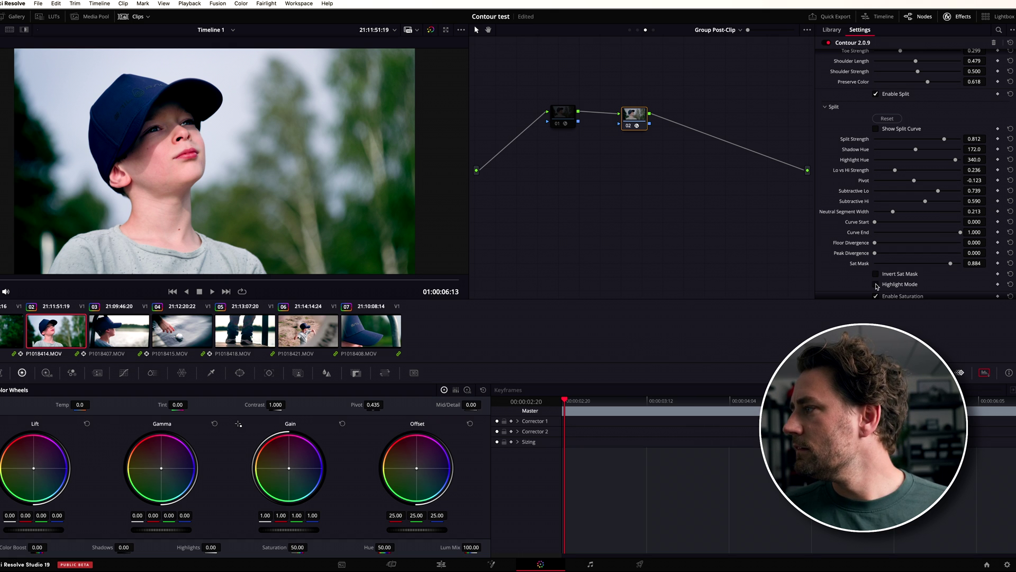
Compare the image with the split enabled and disabled, showing the split curve overlay briefly and hiding it again.
{"action": "left_click", "coordinate": [876, 129]}
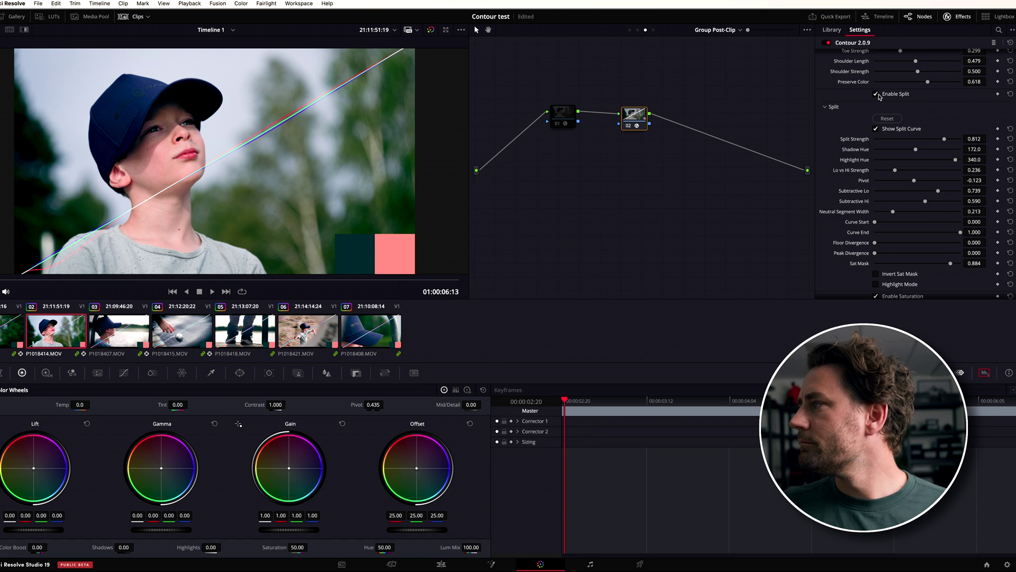
{"action": "left_click", "coordinate": [876, 95]}
{"action": "left_click", "coordinate": [877, 94]}
{"action": "left_click", "coordinate": [877, 94]}
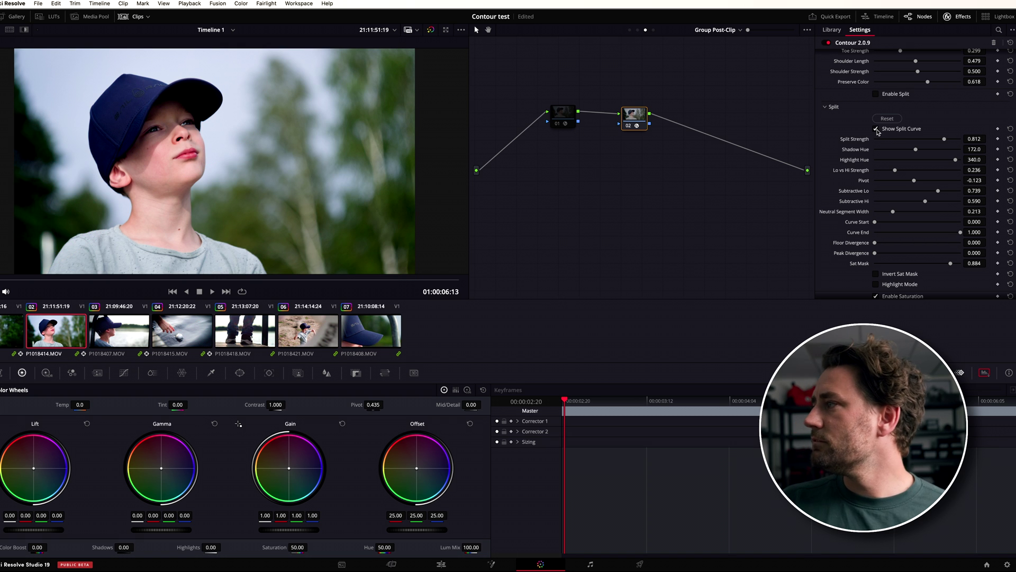
{"action": "left_click", "coordinate": [877, 94]}
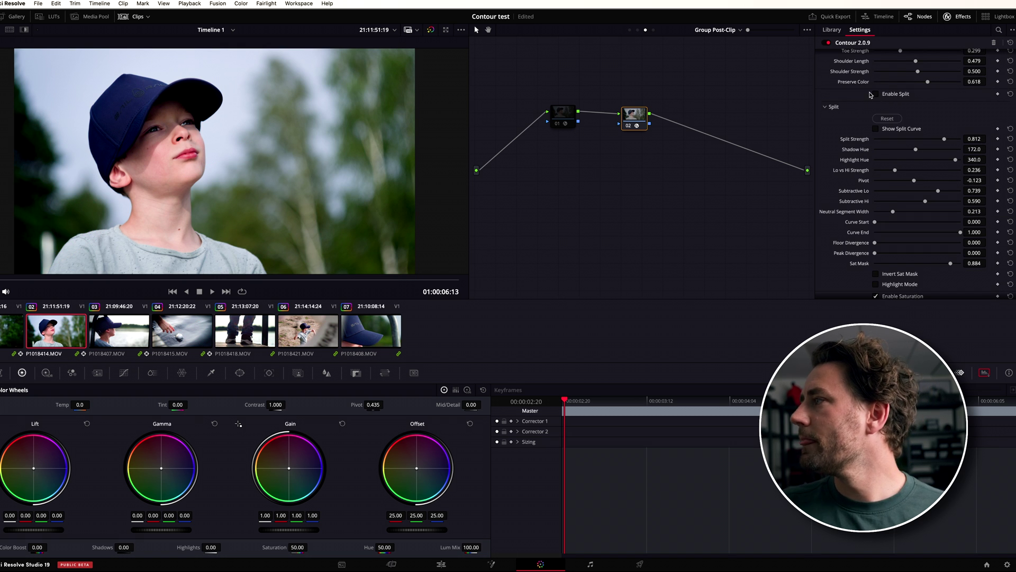
With the saturation curve overlay shown, set Lo Sat Strength to 1.188, Mid to 0.966, Hi to 1.314 and Master to 1.024.
{"action": "scroll", "coordinate": [884, 132], "scroll_direction": "down", "scroll_amount": 7}
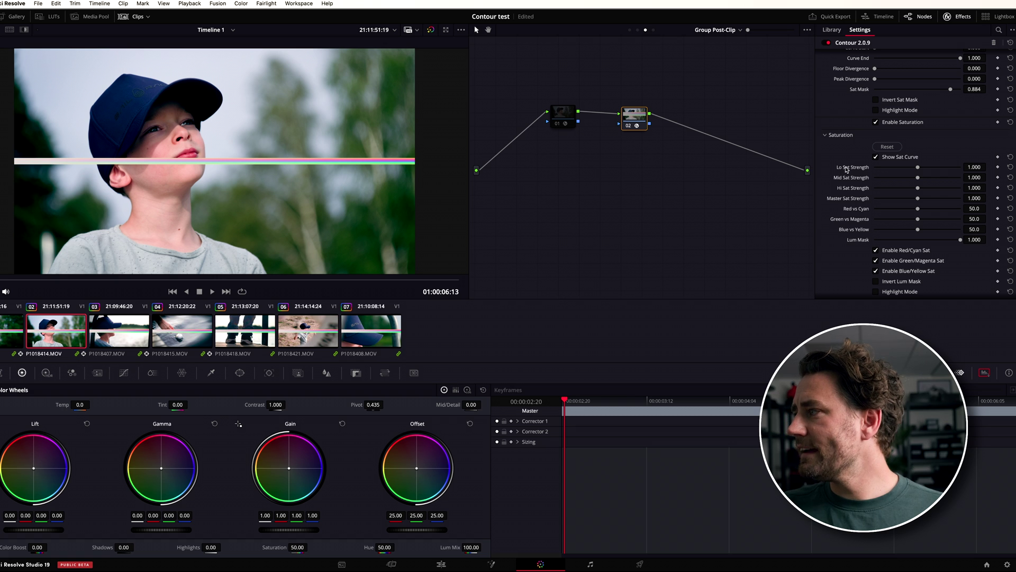
{"action": "mouse_move", "coordinate": [847, 169]}
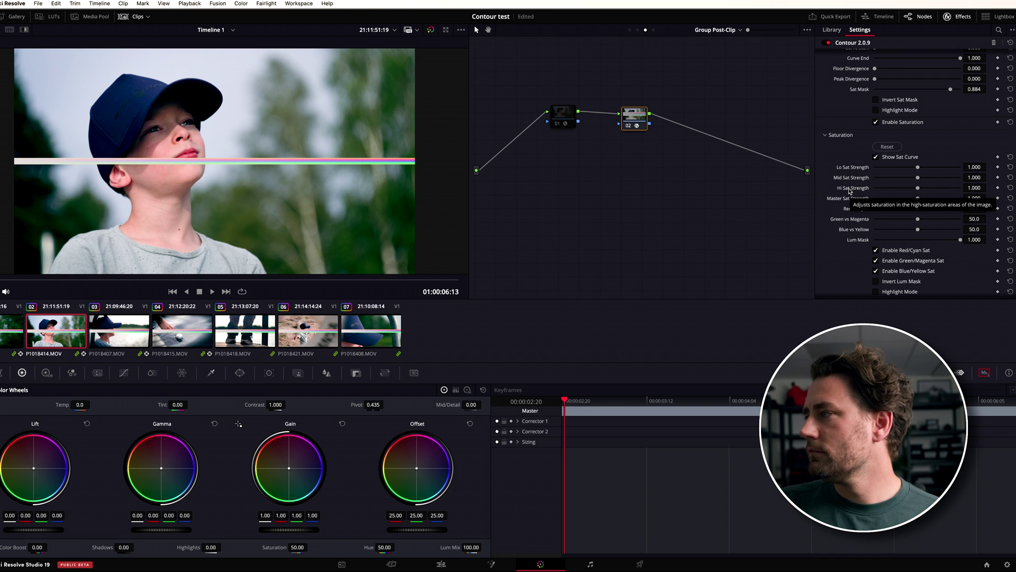
{"action": "mouse_move", "coordinate": [918, 168]}
{"action": "left_mouse_down"}
{"action": "mouse_move", "coordinate": [906, 171]}
{"action": "mouse_move", "coordinate": [947, 173]}
{"action": "mouse_move", "coordinate": [917, 185]}
{"action": "left_mouse_up"}
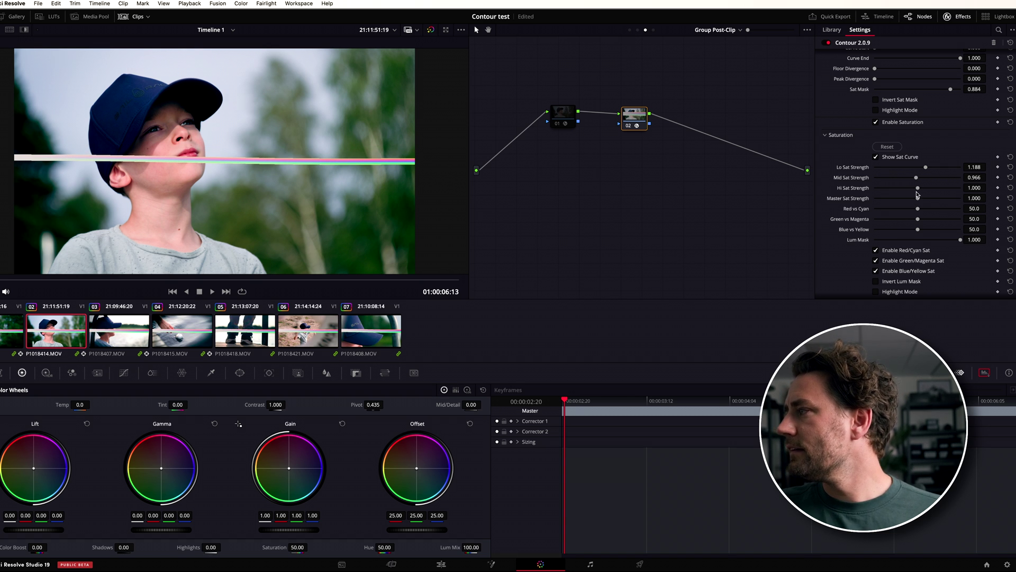
{"action": "mouse_move", "coordinate": [918, 188]}
{"action": "left_mouse_down"}
{"action": "mouse_move", "coordinate": [888, 190]}
{"action": "mouse_move", "coordinate": [987, 189]}
{"action": "mouse_move", "coordinate": [769, 207]}
{"action": "mouse_move", "coordinate": [920, 201]}
{"action": "left_mouse_up"}
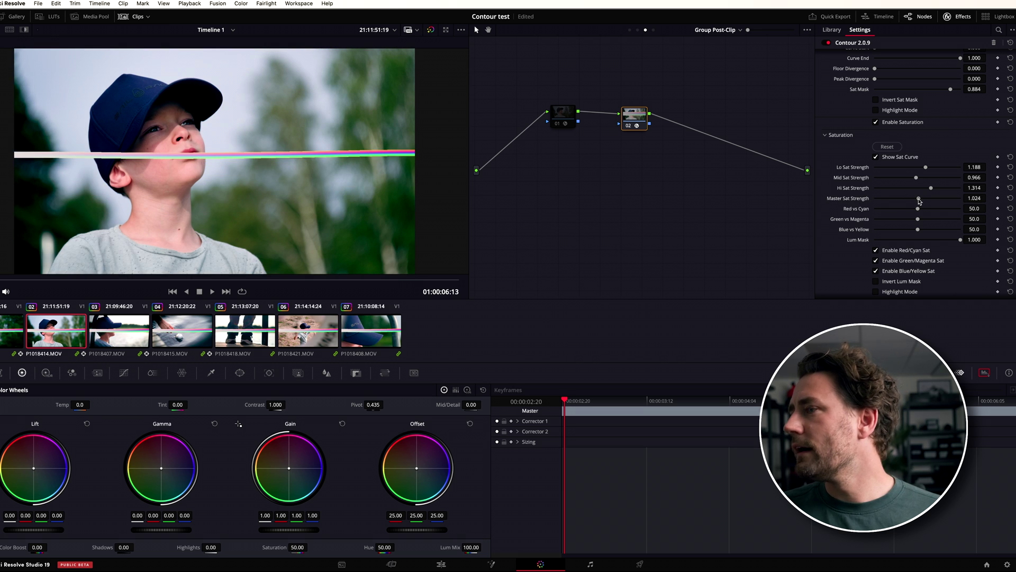
Compare the image with Contour's saturation on and off, raise Master Sat Strength to 1.039 and hide the saturation curve overlay.
{"action": "left_click", "coordinate": [885, 124]}
{"action": "left_click", "coordinate": [885, 124]}
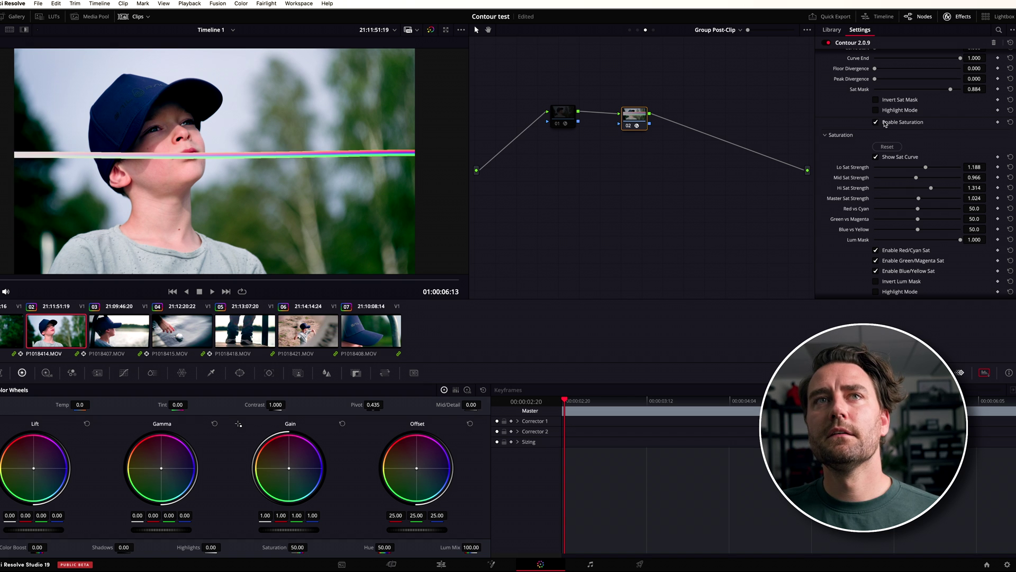
{"action": "left_click", "coordinate": [885, 124]}
{"action": "left_click", "coordinate": [874, 158]}
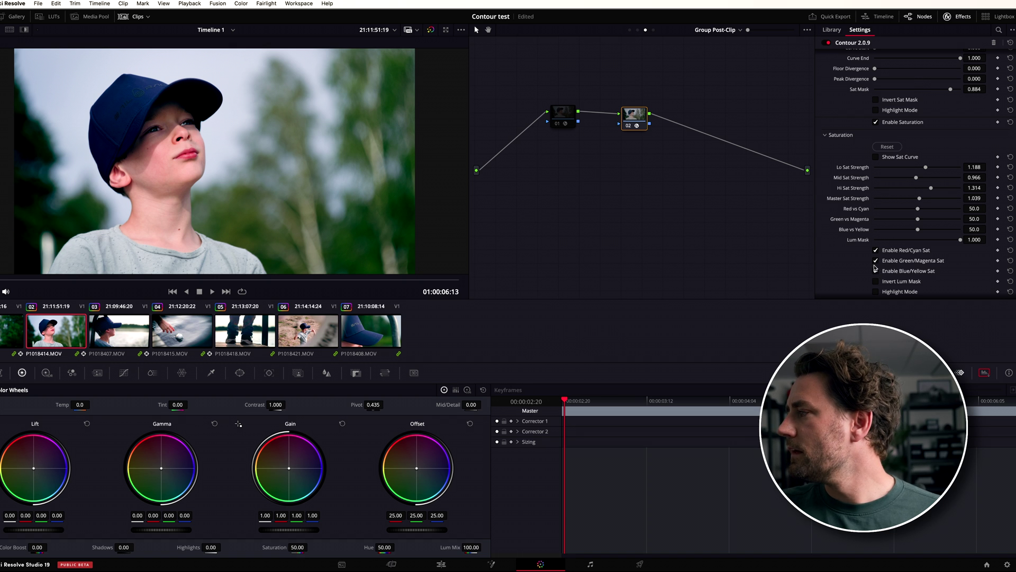
Set Red vs Cyan in Contour's Saturation section to 17.9.
{"action": "scroll", "coordinate": [874, 265], "scroll_direction": "down", "scroll_amount": 2}
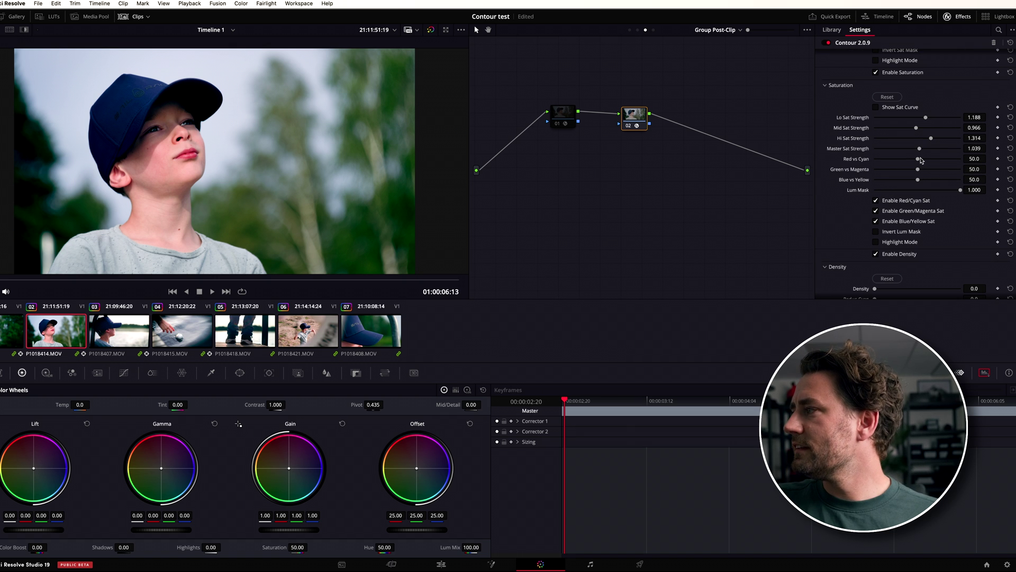
{"action": "left_click_drag", "start_coordinate": [921, 160], "coordinate": [891, 162]}
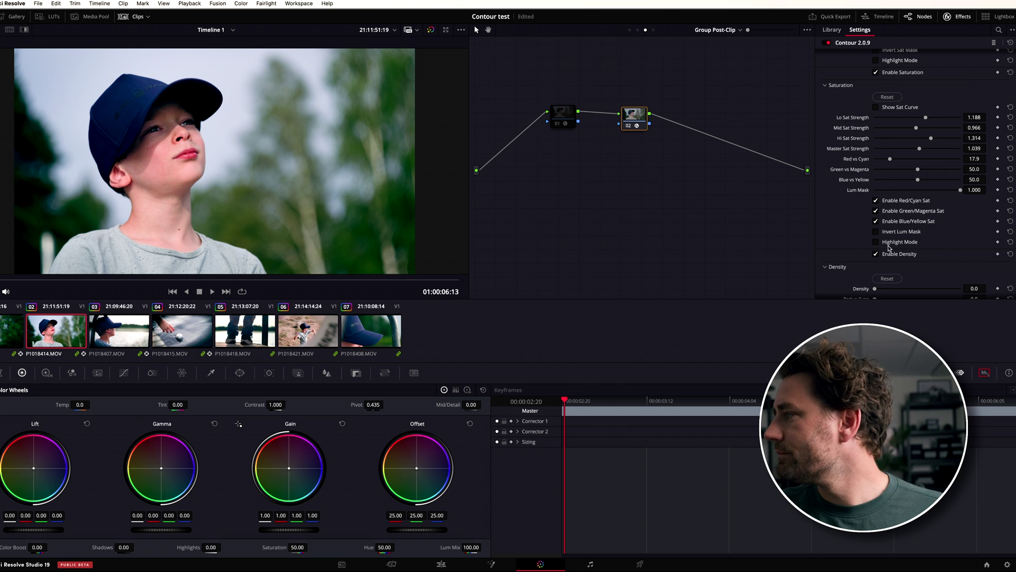
In Contour's Density section, set Density to 53.6 and Focus to 0.0.
{"action": "scroll", "coordinate": [924, 245], "scroll_direction": "down", "scroll_amount": 3}
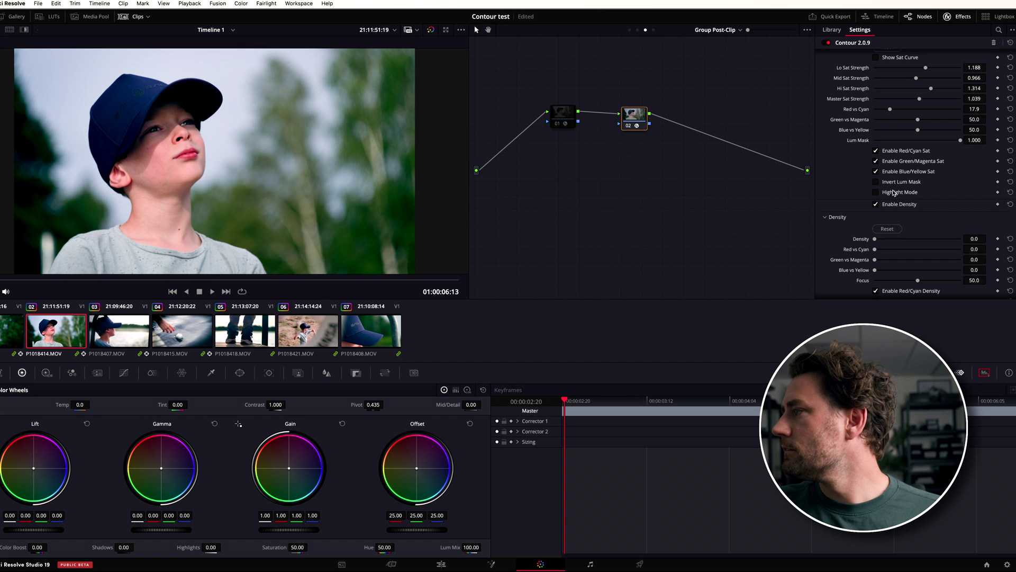
{"action": "scroll", "coordinate": [894, 193], "scroll_direction": "down", "scroll_amount": 3}
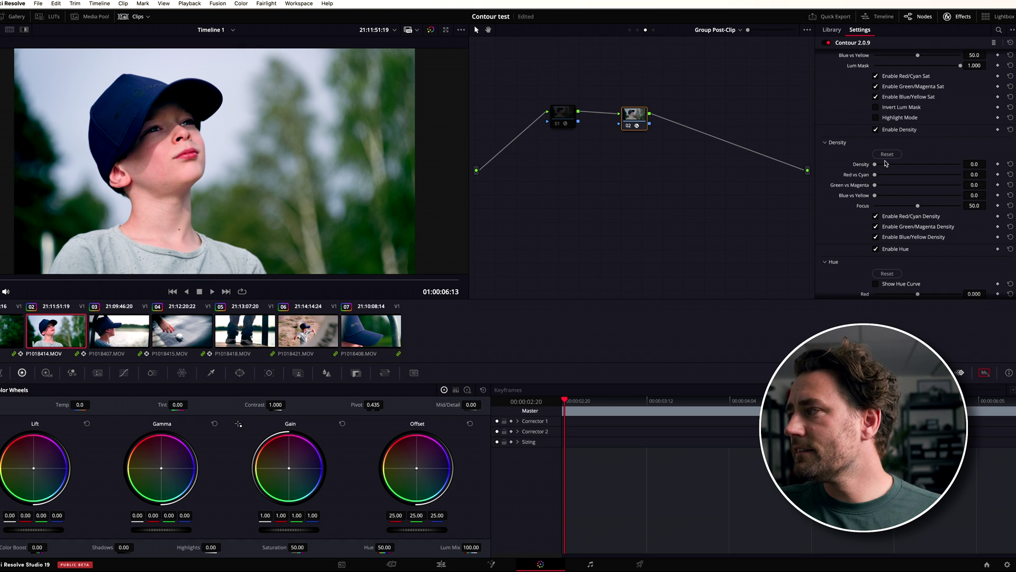
{"action": "mouse_move", "coordinate": [857, 167]}
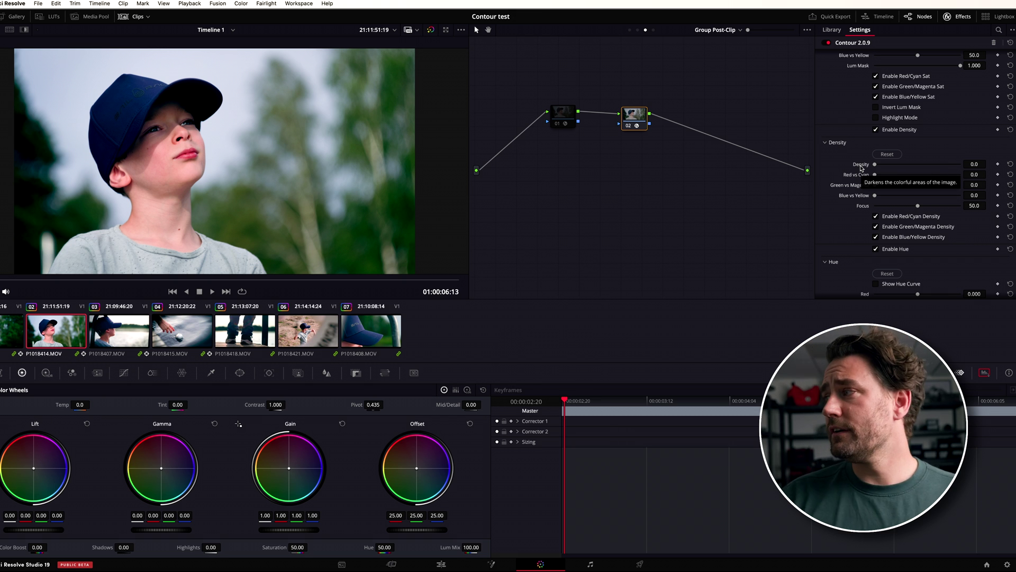
{"action": "left_click_drag", "start_coordinate": [874, 164], "coordinate": [922, 167]}
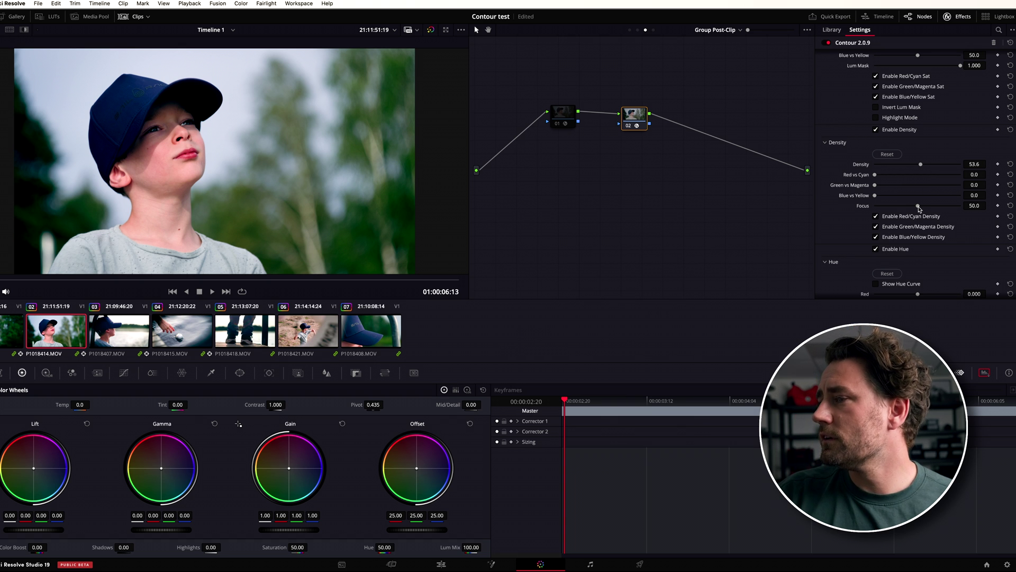
{"action": "left_click_drag", "start_coordinate": [919, 208], "coordinate": [834, 224]}
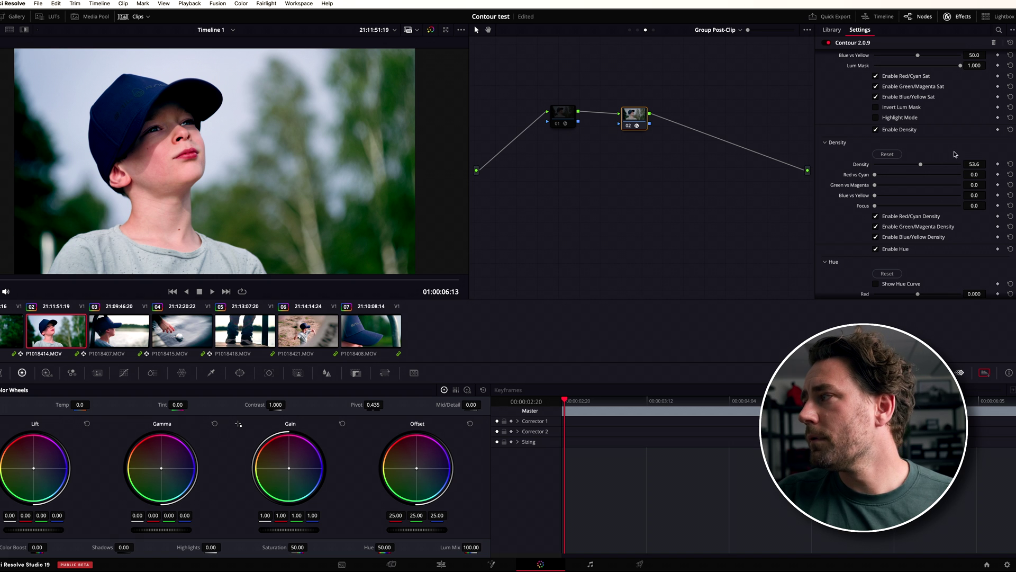
In Contour's Density section, set Density to 63.8 and Focus to 66.2, comparing the image with the node off and on.
{"action": "left_click_drag", "start_coordinate": [932, 166], "coordinate": [986, 165]}
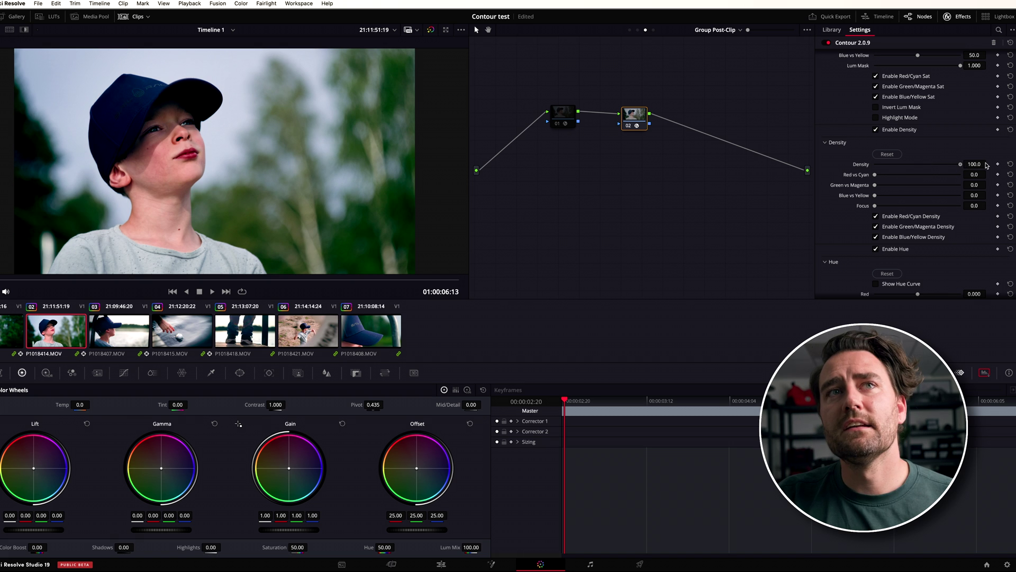
{"action": "key", "text": "ctrl+d"}
{"action": "key", "text": "ctrl+d"}
{"action": "left_click_drag", "start_coordinate": [969, 170], "coordinate": [929, 178]}
{"action": "left_click_drag", "start_coordinate": [876, 208], "coordinate": [994, 196]}
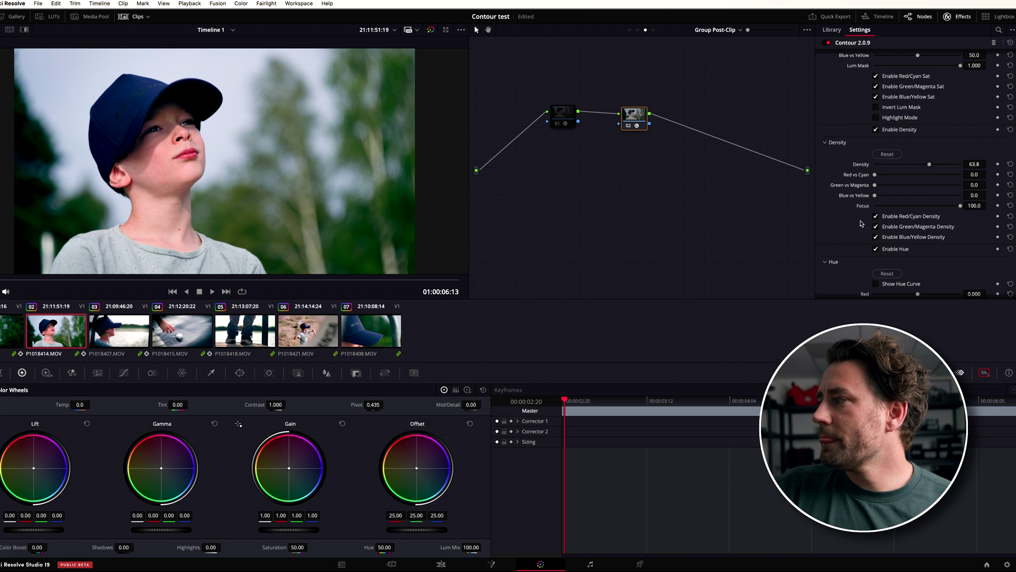
{"action": "mouse_move", "coordinate": [864, 211]}
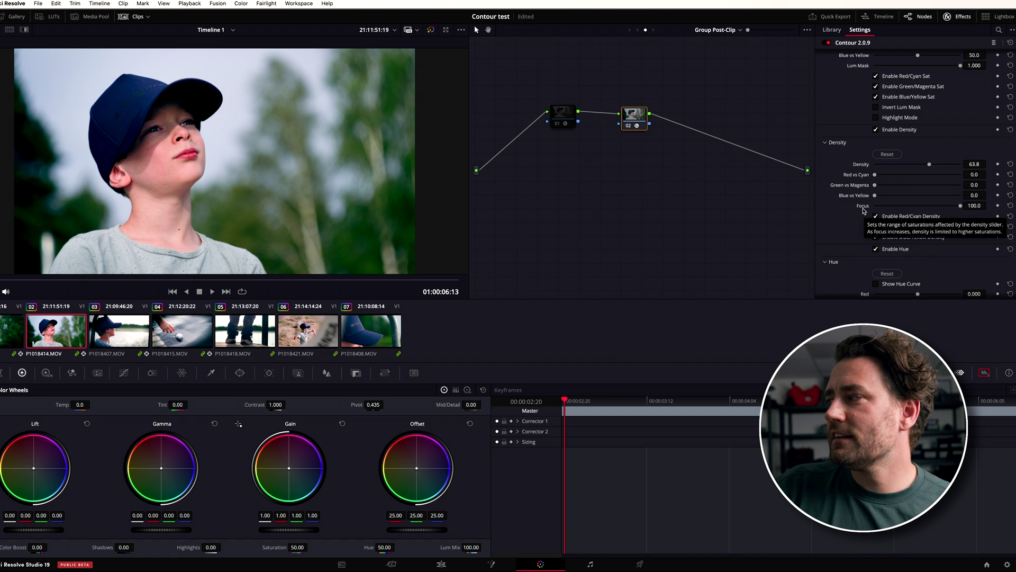
{"action": "left_click_drag", "start_coordinate": [961, 206], "coordinate": [933, 212]}
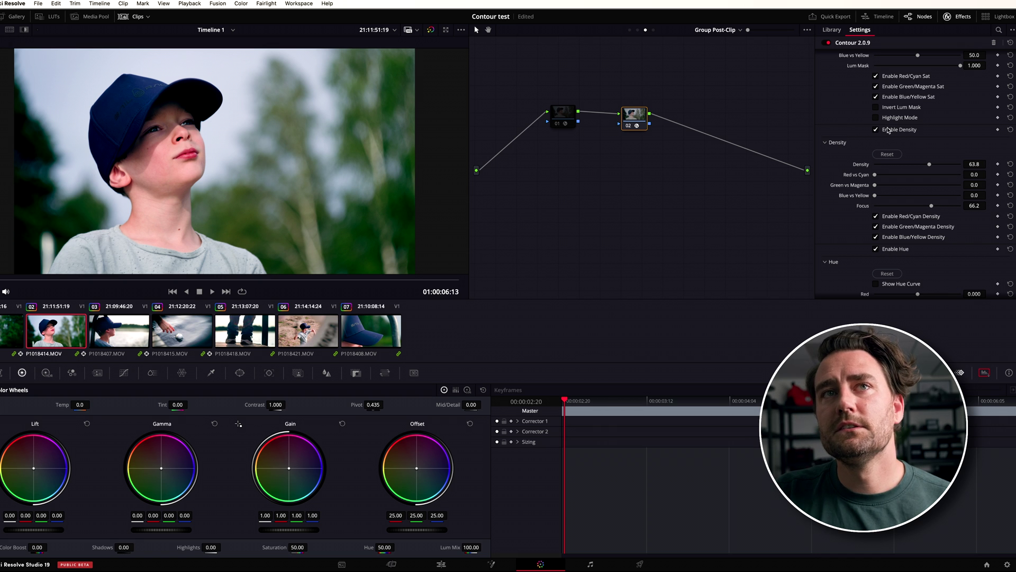
Set Red in Contour's Hue section to -0.265.
{"action": "scroll", "coordinate": [839, 243], "scroll_direction": "down", "scroll_amount": 4}
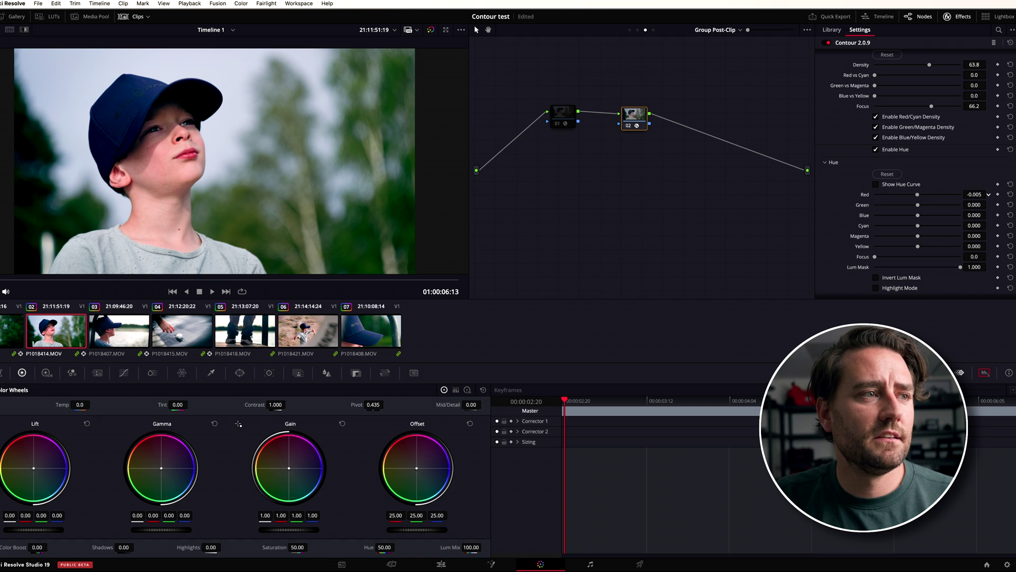
{"action": "left_click_drag", "start_coordinate": [974, 194], "coordinate": [969, 194]}
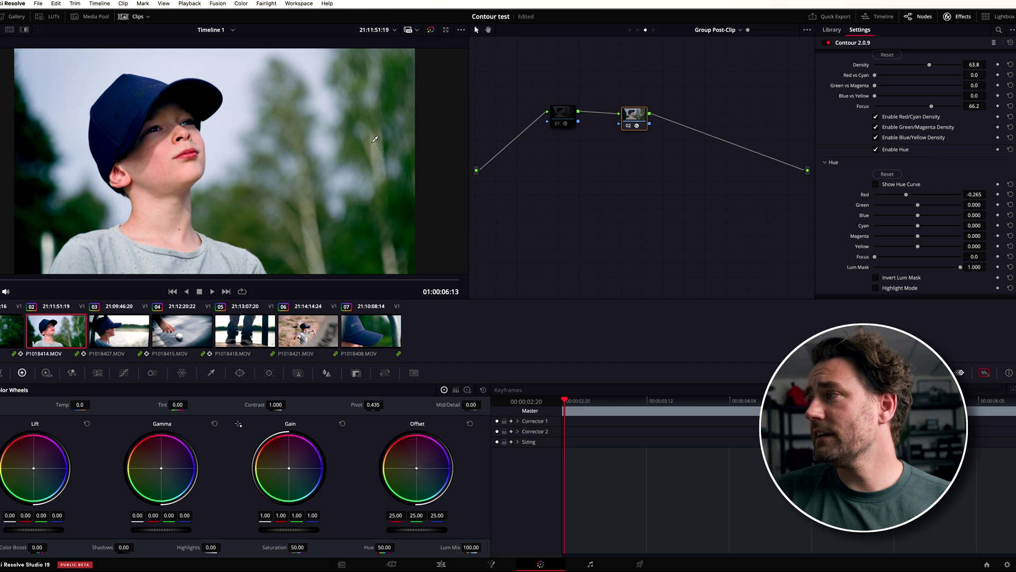
Compare the image with the Contour node off and on, and set Contrast in the Curve section to 1.303.
{"action": "scroll", "coordinate": [879, 210], "scroll_direction": "up", "scroll_amount": 10}
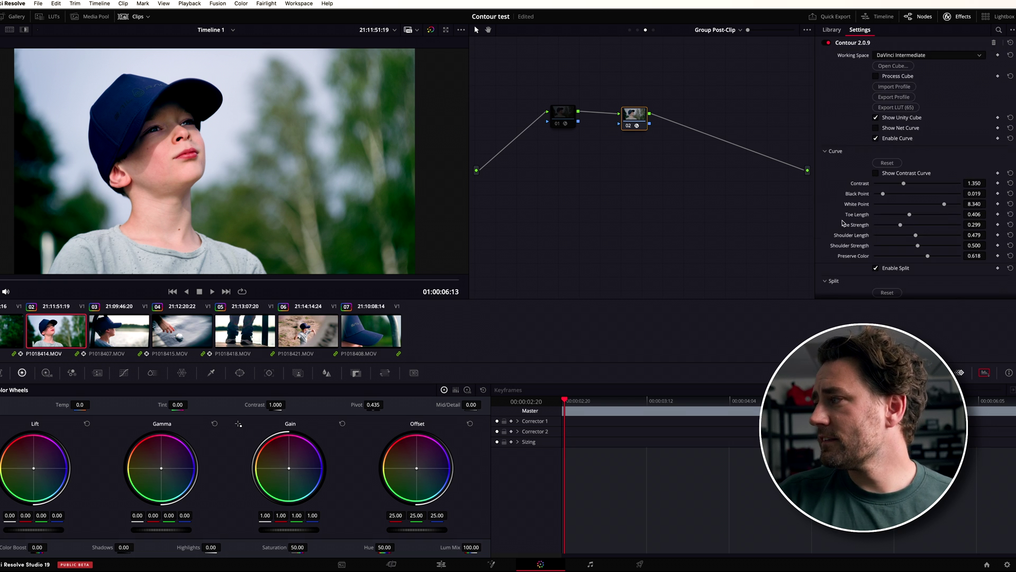
{"action": "left_click", "coordinate": [883, 130]}
{"action": "left_click", "coordinate": [883, 131]}
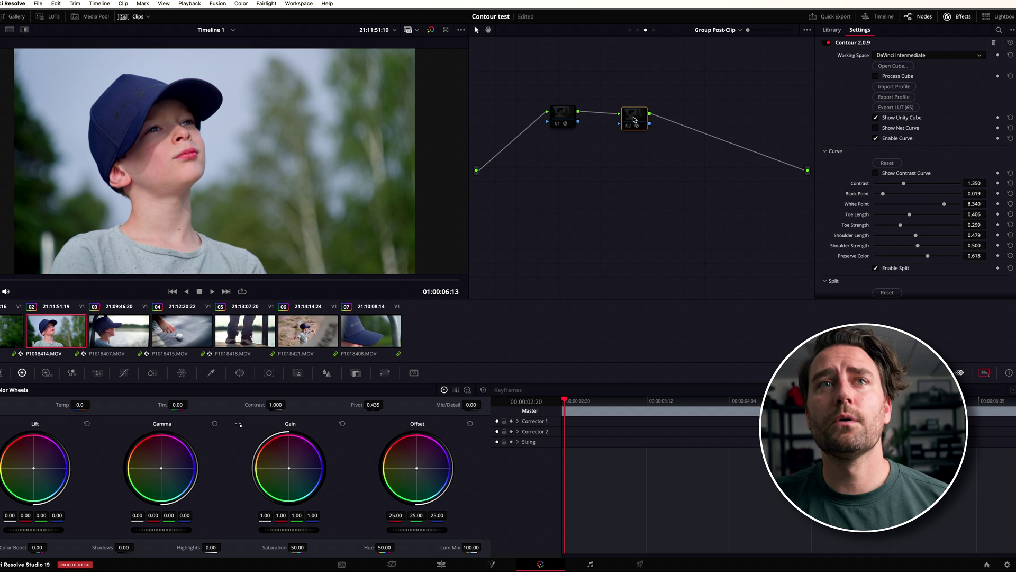
{"action": "key", "text": "ctrl+d"}
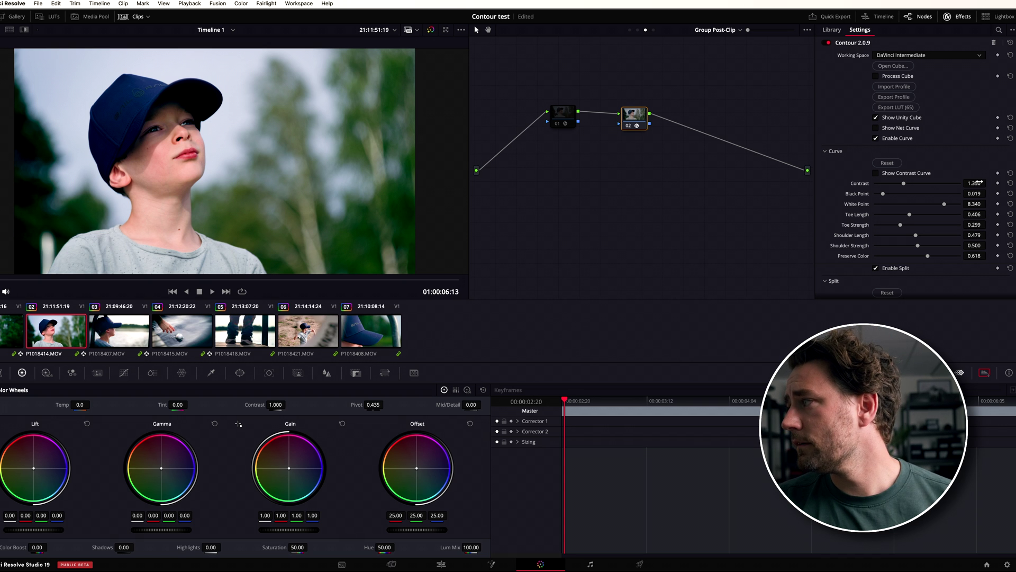
{"action": "left_click_drag", "start_coordinate": [980, 185], "coordinate": [981, 184]}
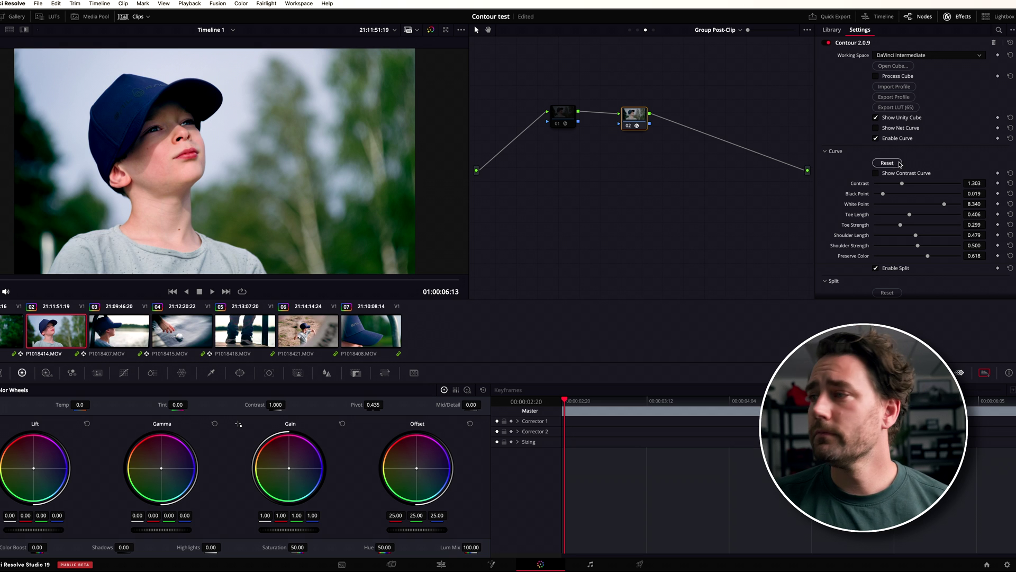
Check the look on clips 03, 01 and 04, playing a short part of clip 04.
{"action": "left_click", "coordinate": [106, 339]}
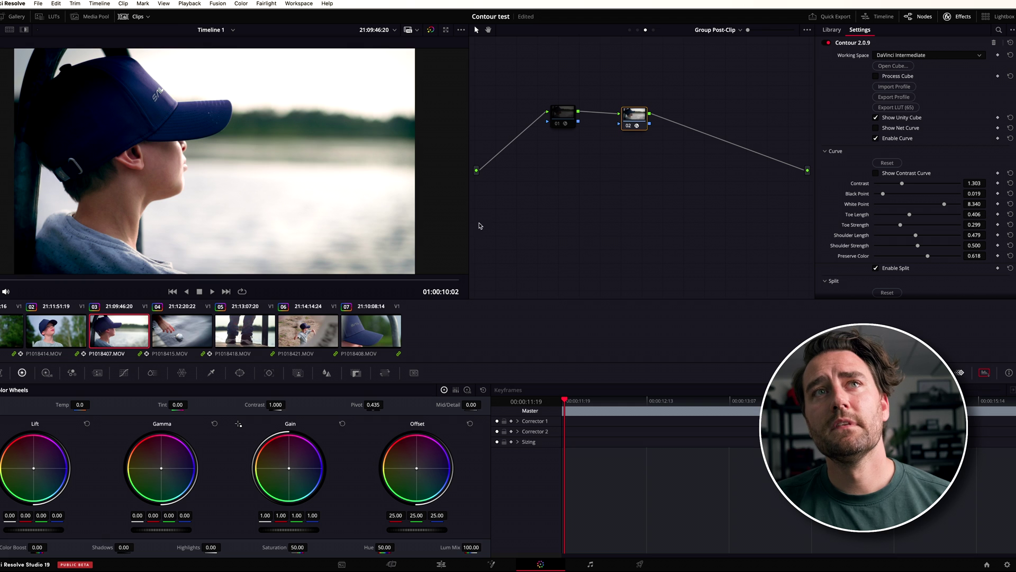
{"action": "left_click", "coordinate": [12, 331]}
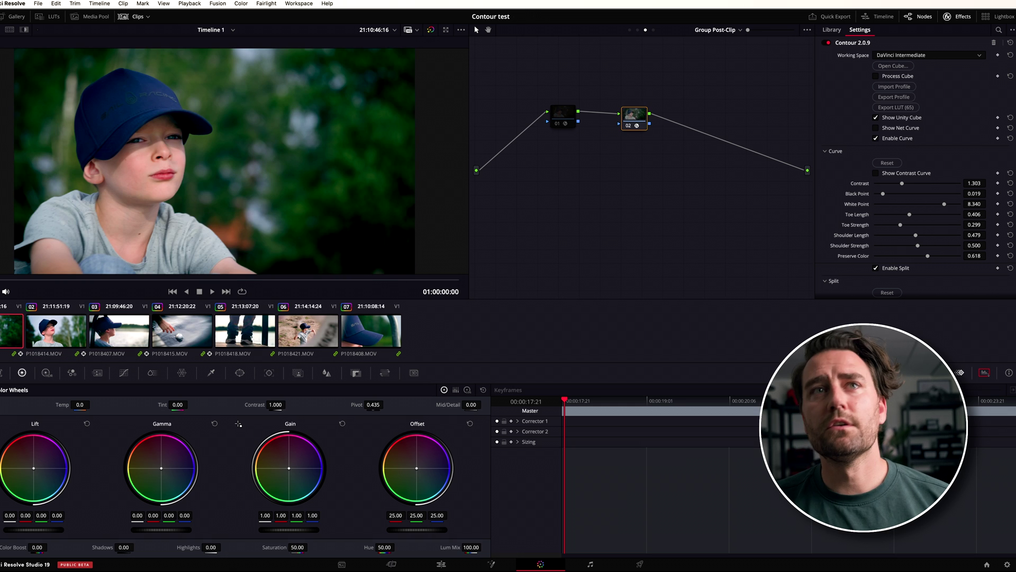
{"action": "left_click", "coordinate": [172, 335]}
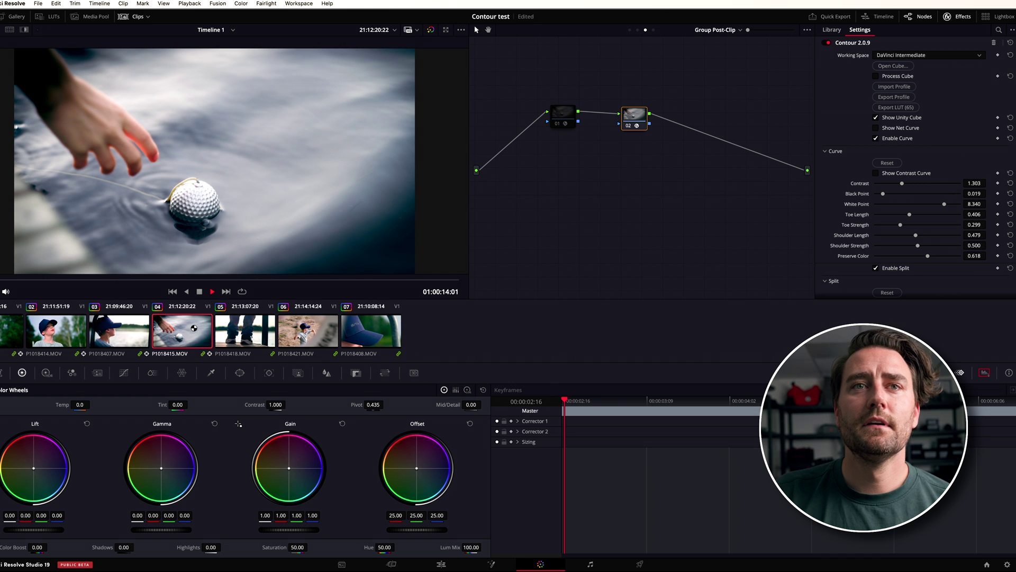
{"action": "key", "text": "space"}
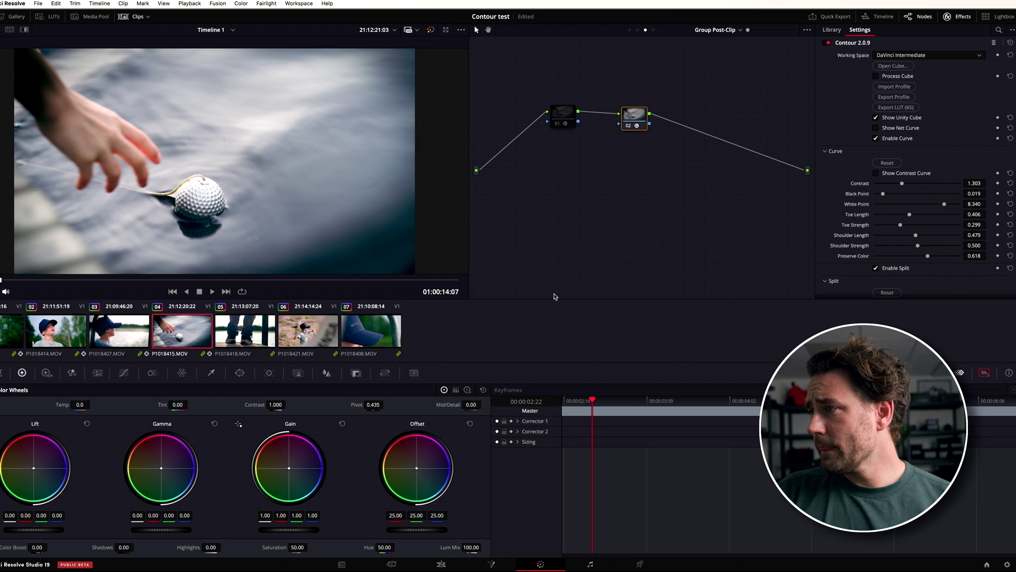
With node 01 enabled as well, play clip 04 on into clip 05 and review the timeline's opening shot.
{"action": "scroll", "coordinate": [825, 249], "scroll_direction": "down", "scroll_amount": 15}
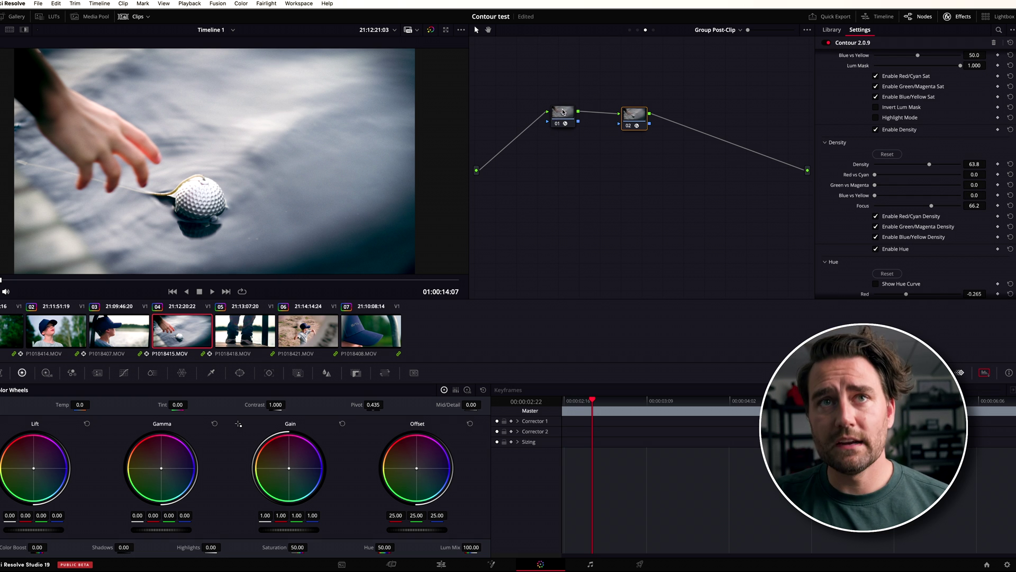
{"action": "key", "text": "space"}
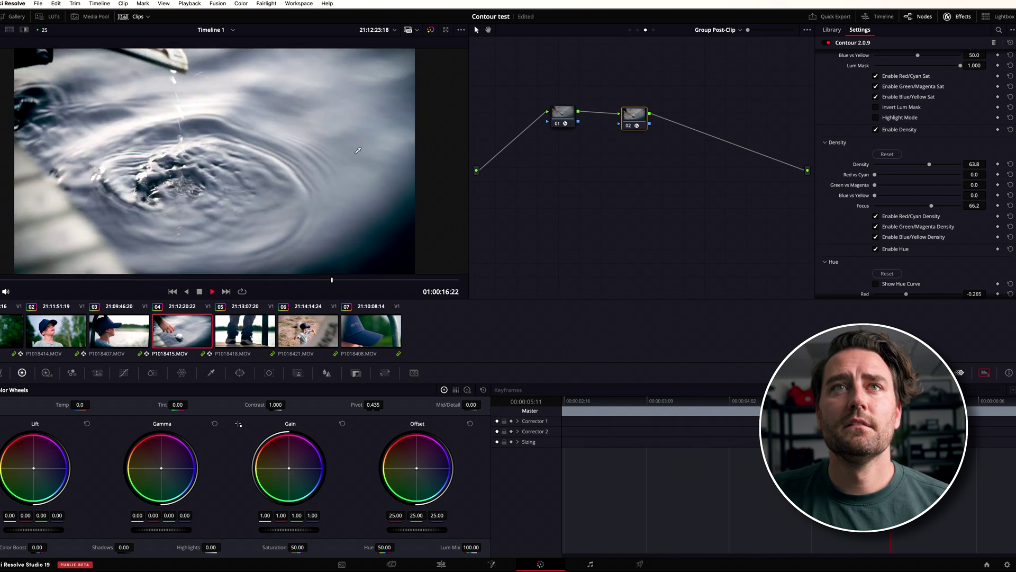
{"action": "key", "text": "space"}
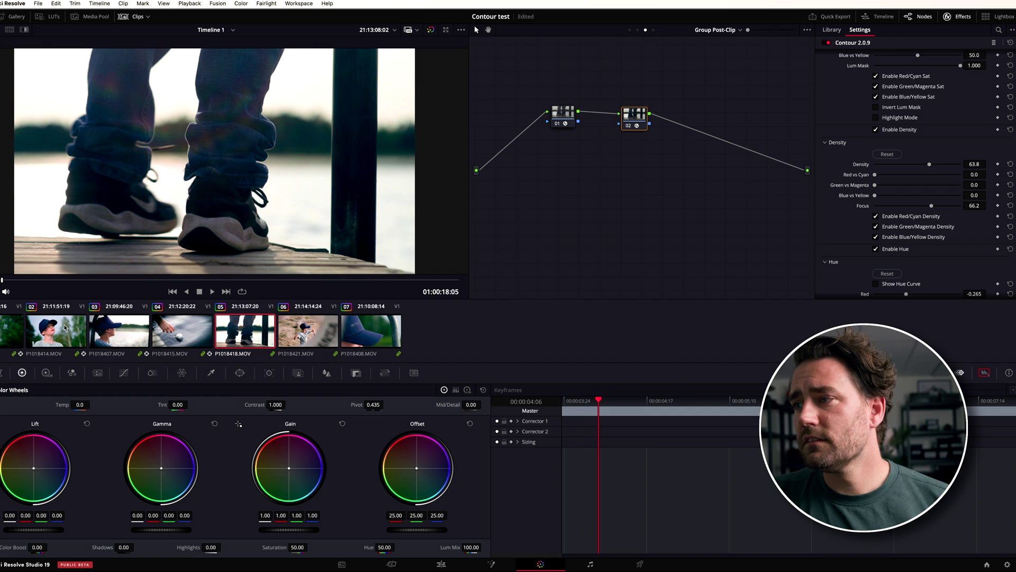
{"action": "key", "text": "Home"}
{"action": "key", "text": "space"}
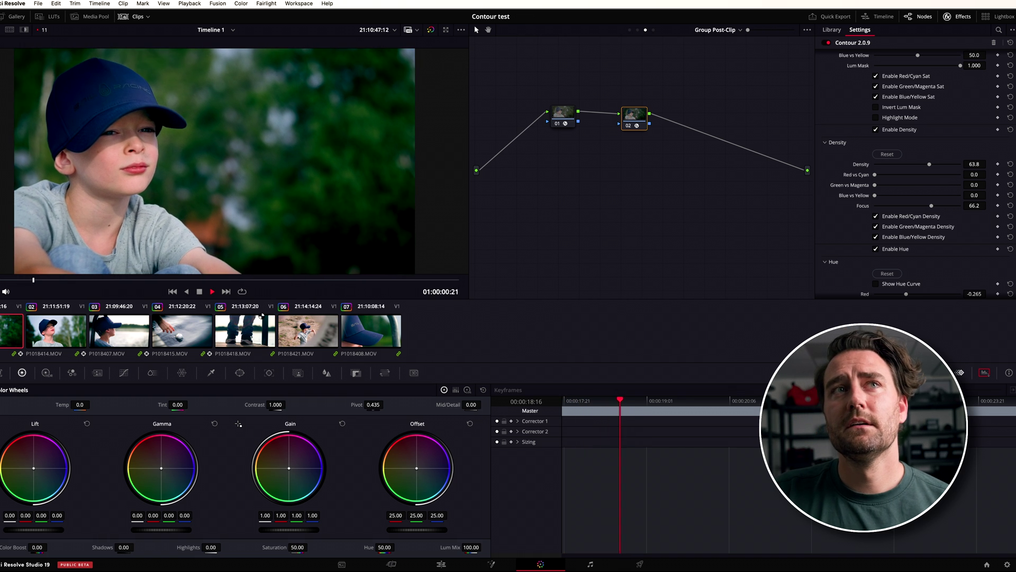
{"action": "key", "text": "space"}
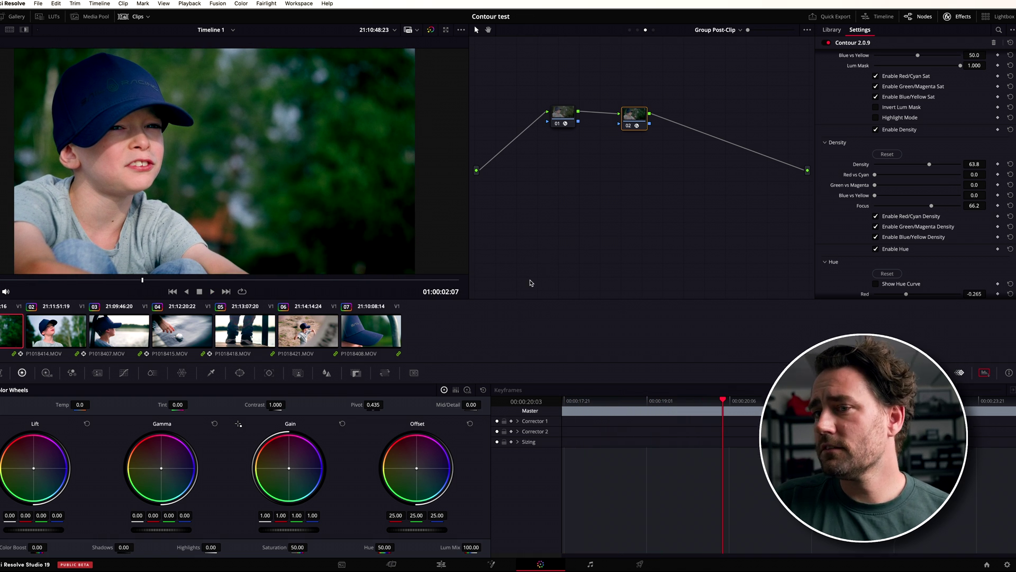